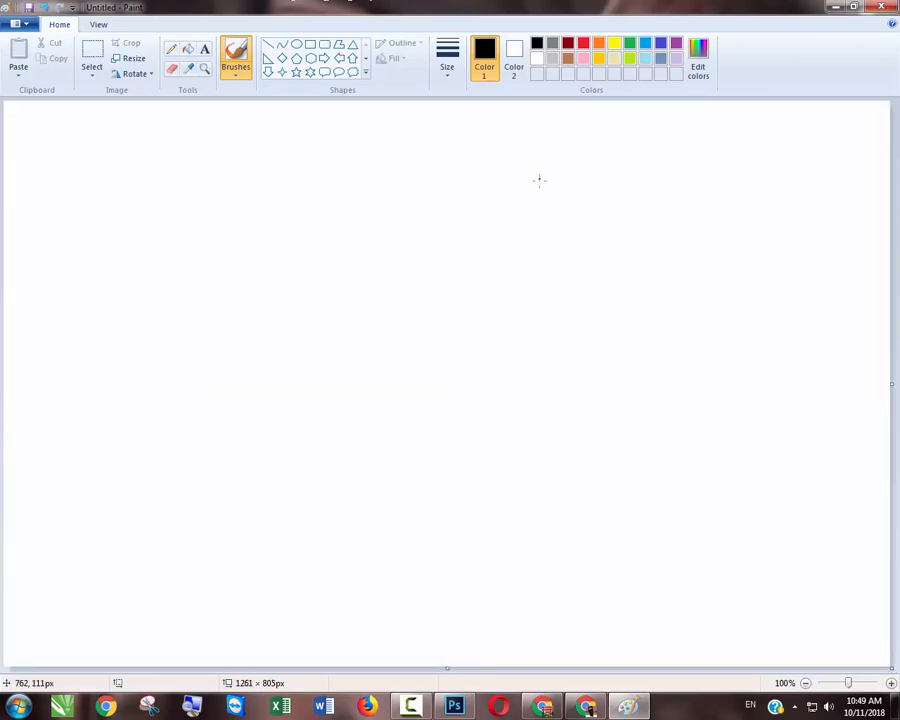
- Draw a yellow perfect circle outline about 202 × 202 px in the upper-left area of the canvas as the duck's head
left_click(299, 47)
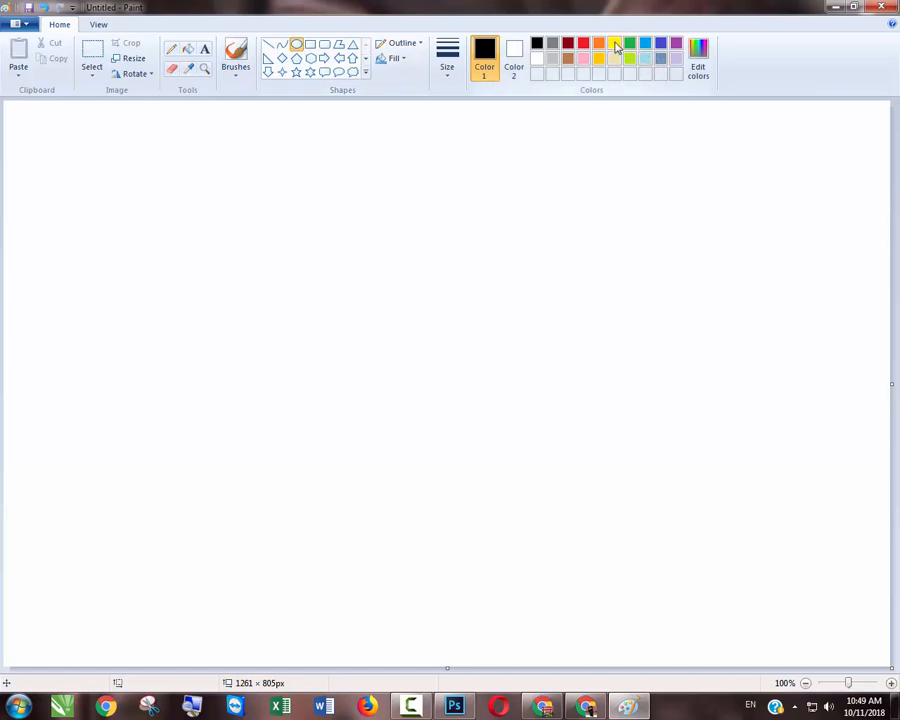
left_click(614, 44)
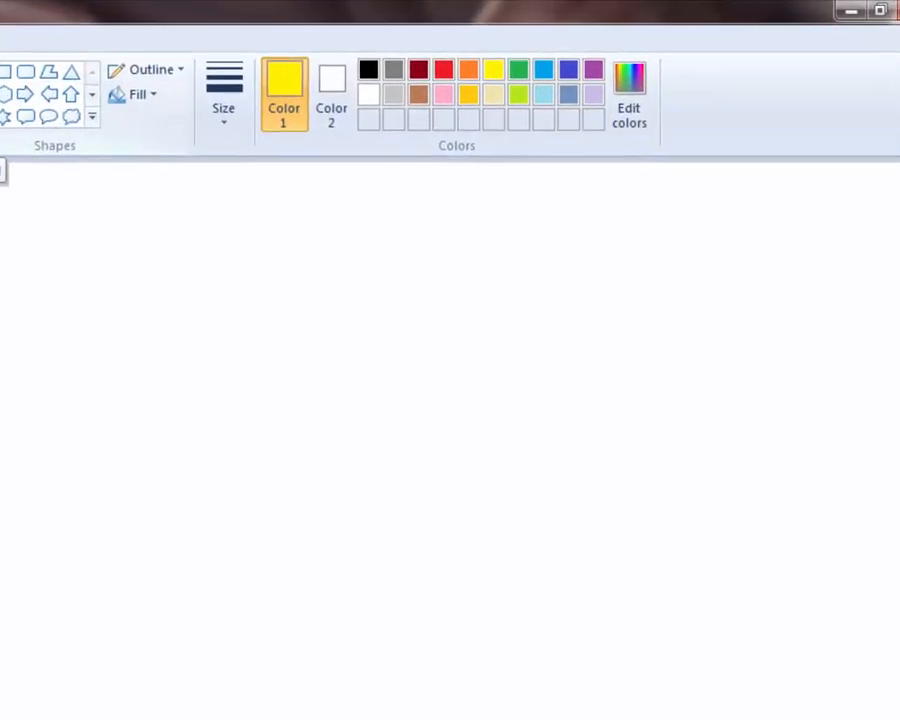
left_click(103, 77)
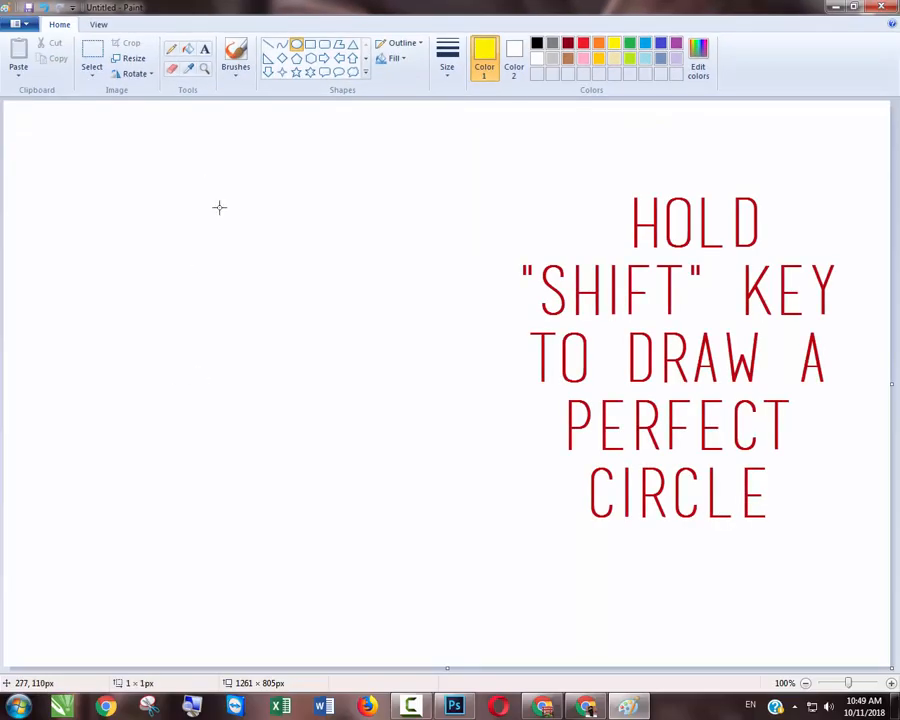
left_click_drag(198, 170, 340, 394)
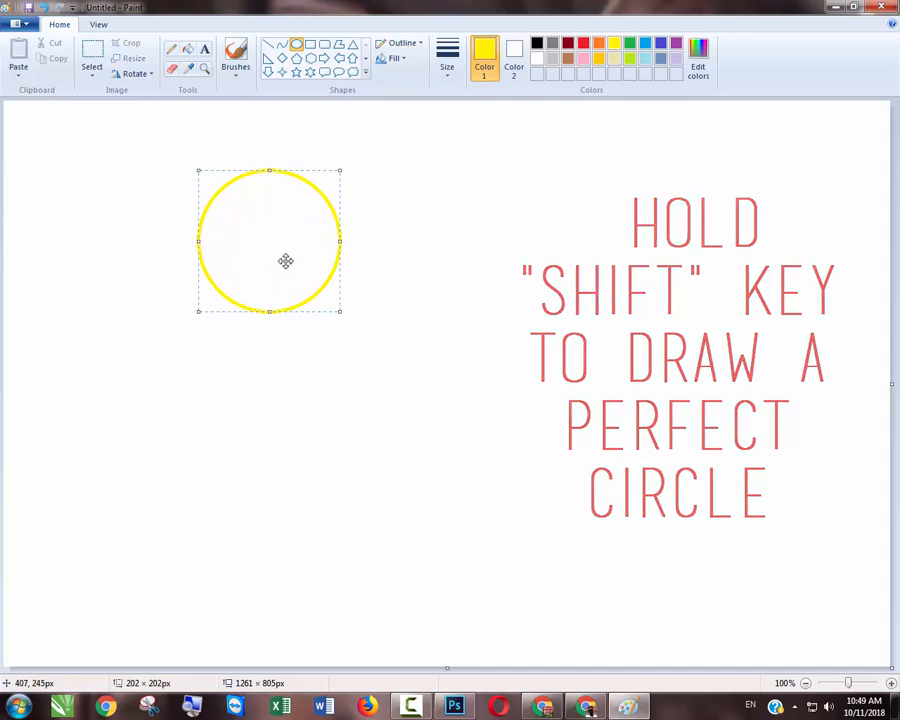
- Draw a yellow oval about 455 × 342 px for the body and position it overlapping the head circle's lower edge
left_click_drag(286, 261, 580, 502)
left_click(287, 299)
left_click_drag(484, 396, 437, 372)
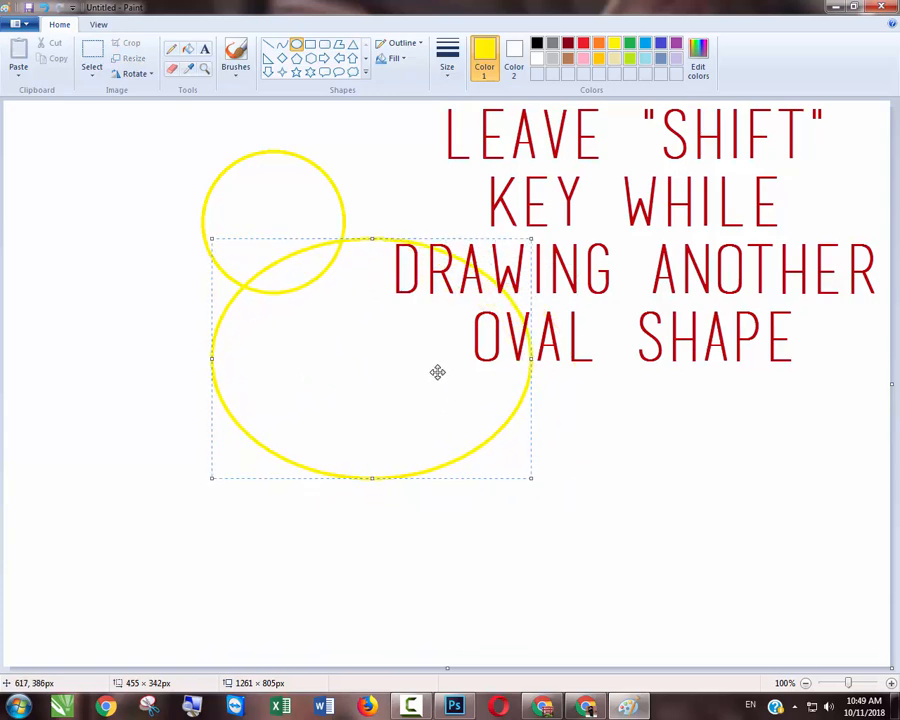
left_click(616, 495)
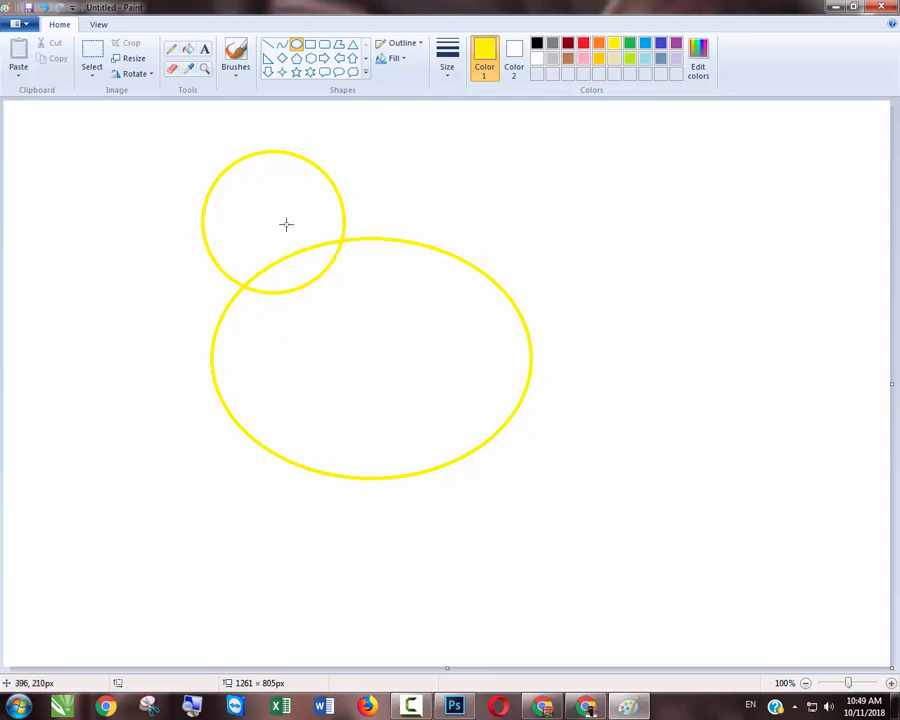
- Draw three overlapping dark grey horizontal ovals stacked inside the body to form the wing feathers
left_click(553, 43)
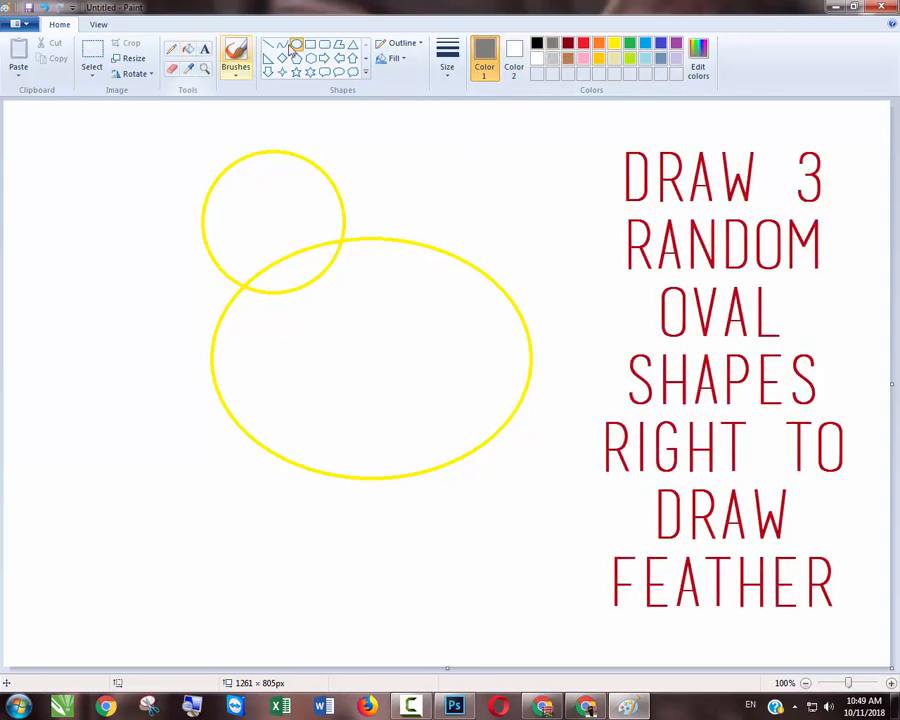
mouse_move(323, 299)
left_mouse_down()
mouse_move(362, 323)
mouse_move(458, 347)
left_mouse_up()
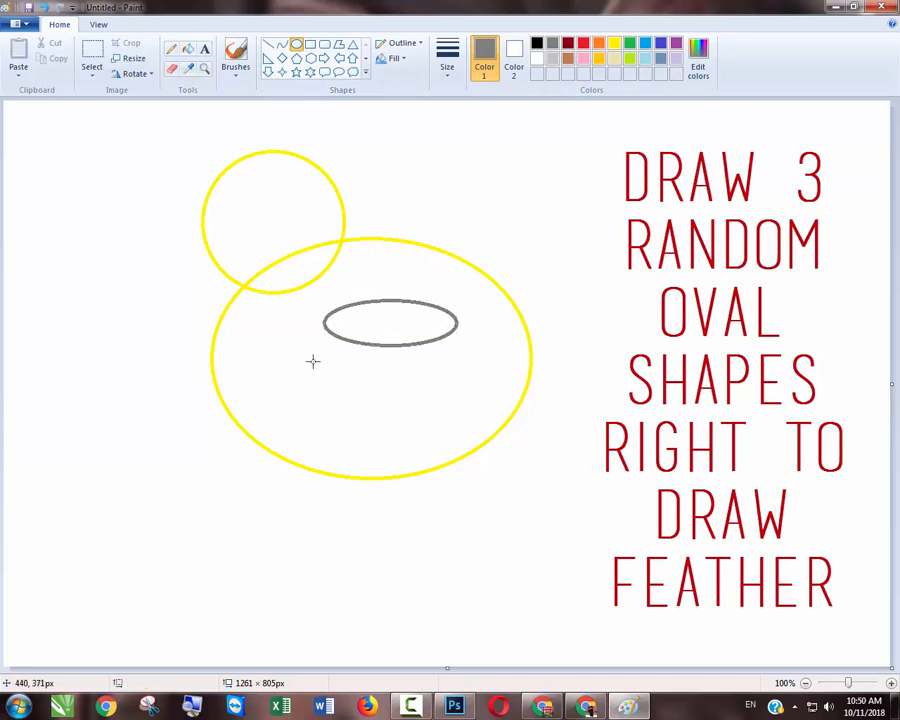
left_click_drag(312, 361, 444, 325)
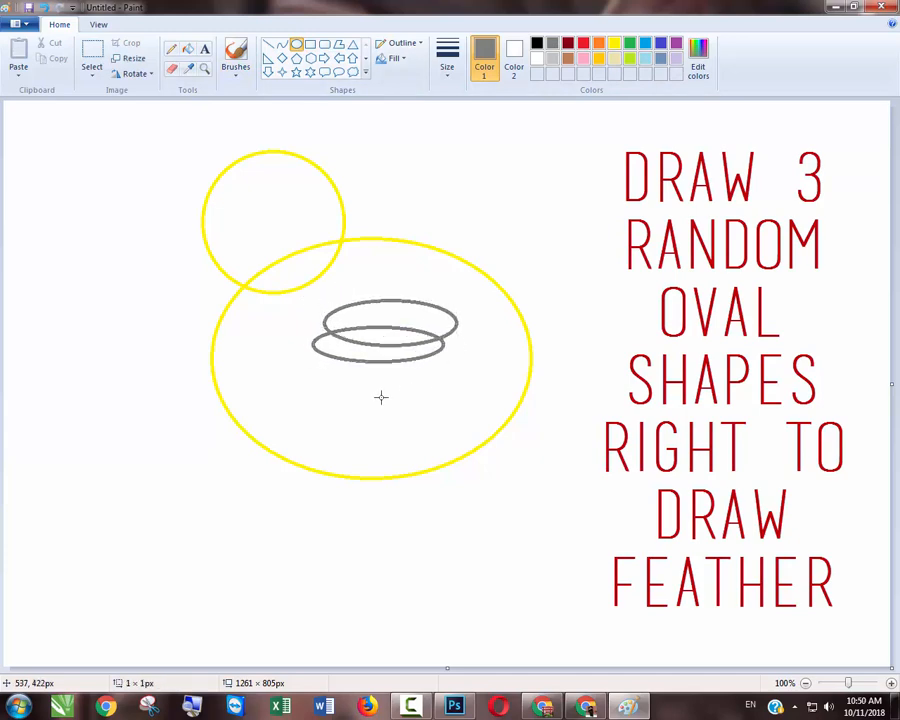
mouse_move(314, 389)
left_mouse_down()
mouse_move(388, 352)
mouse_move(422, 348)
left_mouse_up()
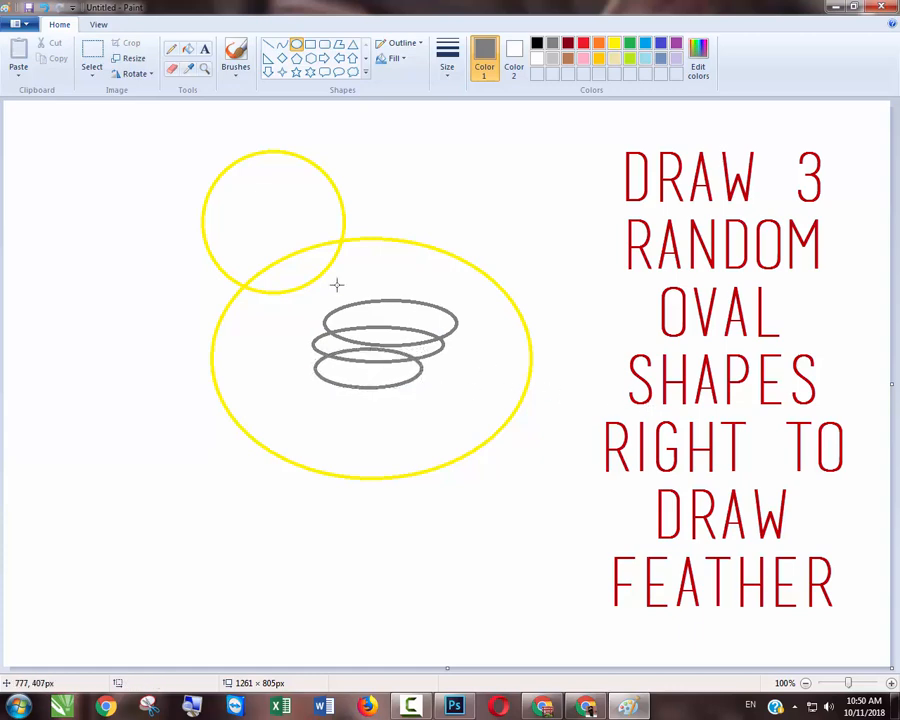
- Erase the inner and left-hand parts of the wing ovals with an enlarged eraser, keeping only the scalloped wing outline
left_click(172, 68)
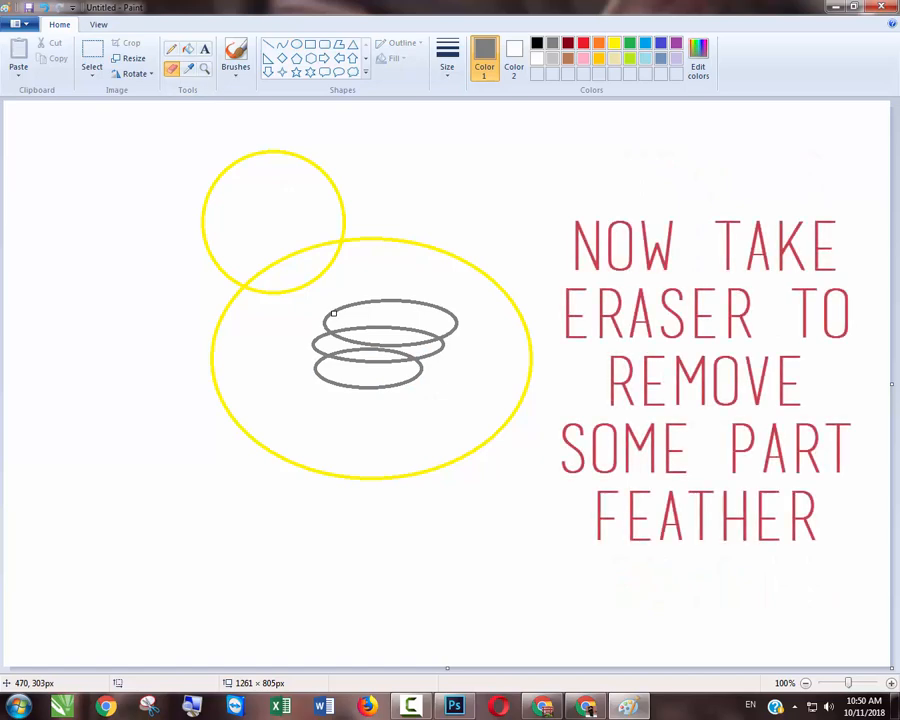
key("ctrl+plus")
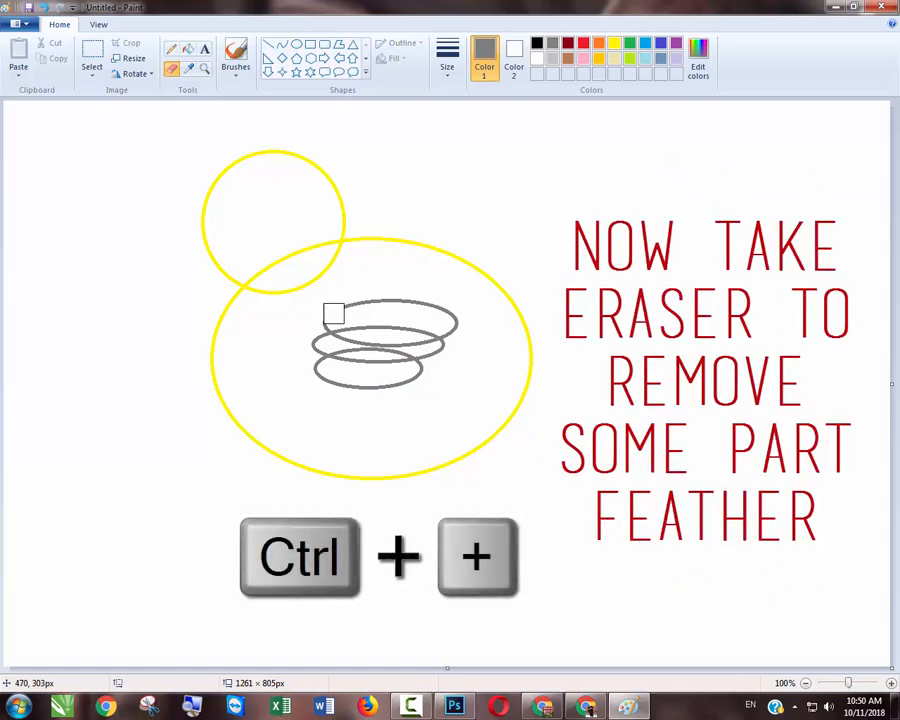
key("ctrl+plus")
mouse_move(333, 314)
left_mouse_down()
mouse_move(335, 360)
mouse_move(315, 355)
mouse_move(327, 347)
mouse_move(392, 352)
mouse_move(414, 336)
mouse_move(350, 333)
mouse_move(330, 343)
mouse_move(340, 338)
left_mouse_up()
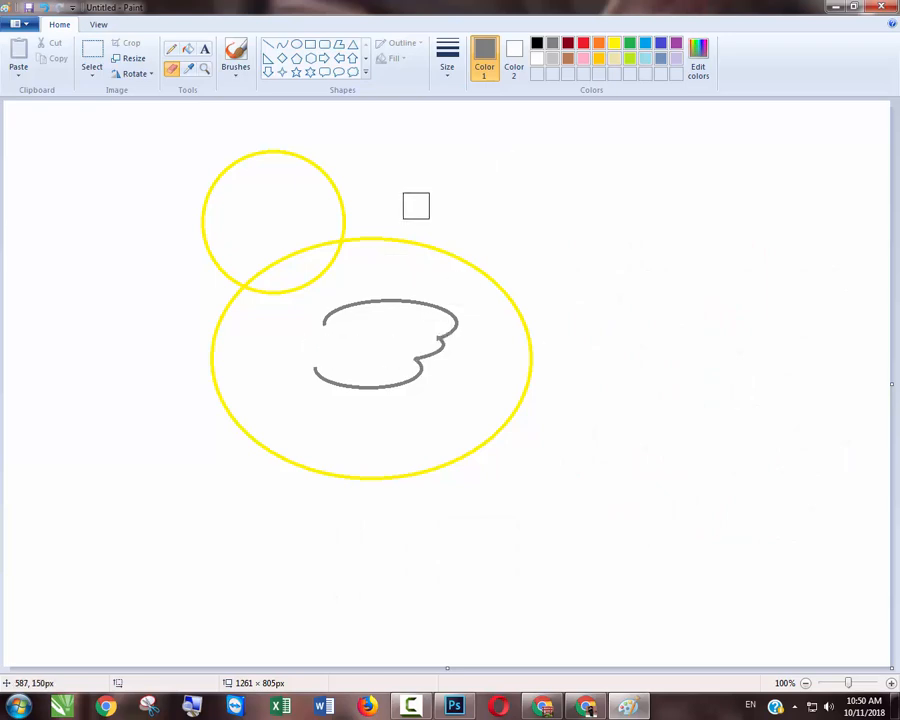
- Draw a light grey oval about 115 × 48 px inside the wing and erase its ends to leave two feather arcs
left_click(552, 58)
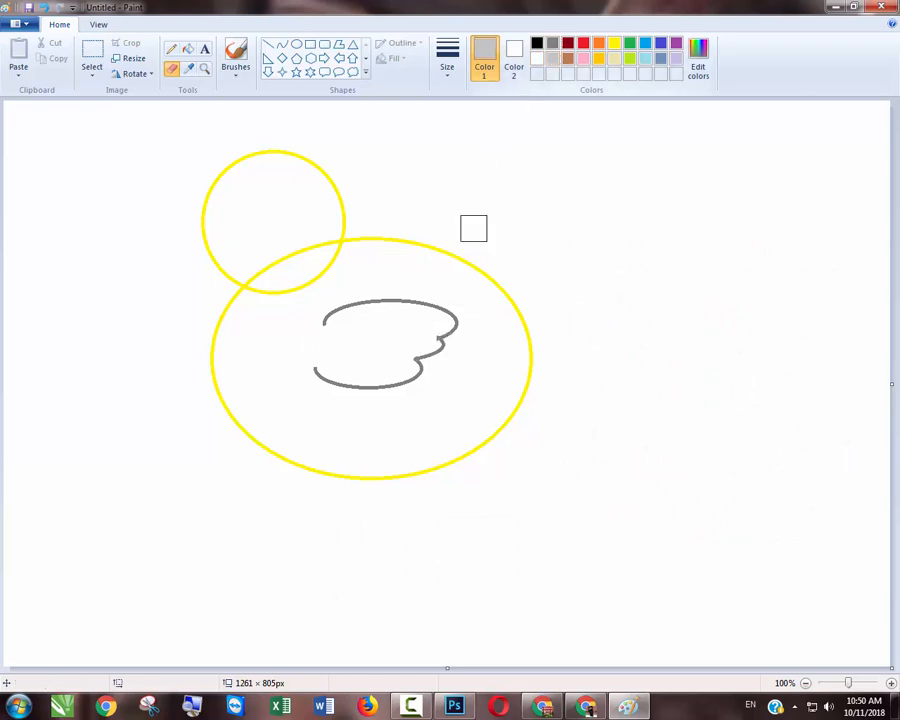
left_click(296, 44)
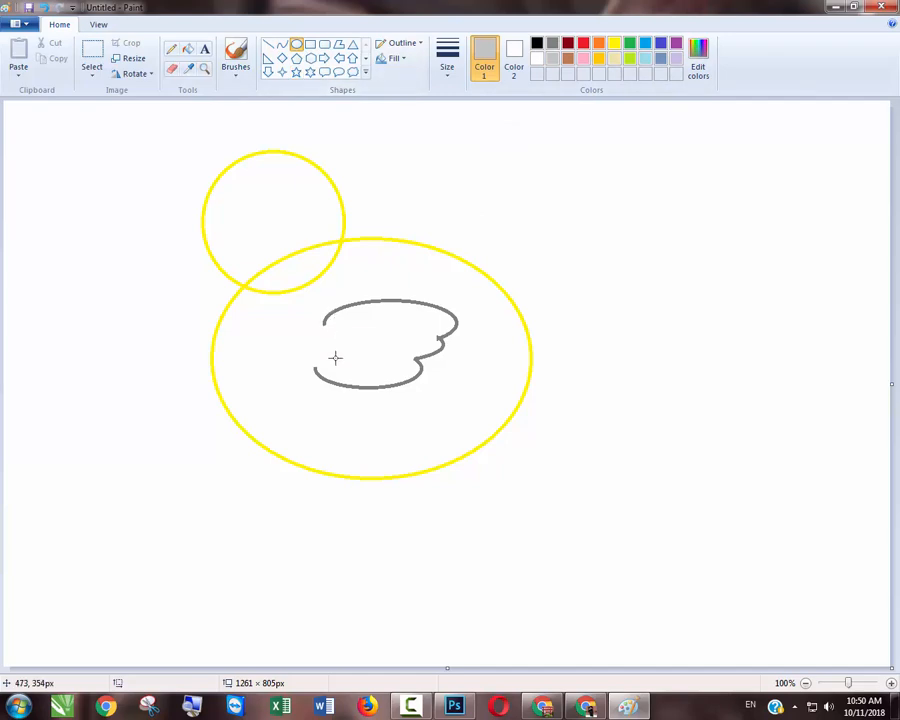
left_click_drag(335, 357, 416, 325)
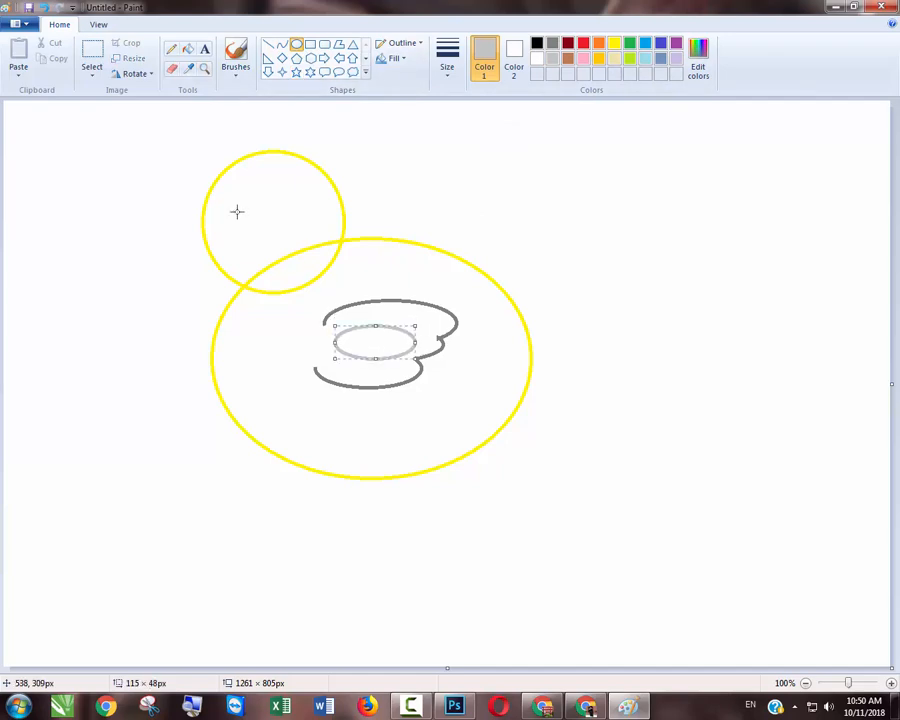
left_click(173, 69)
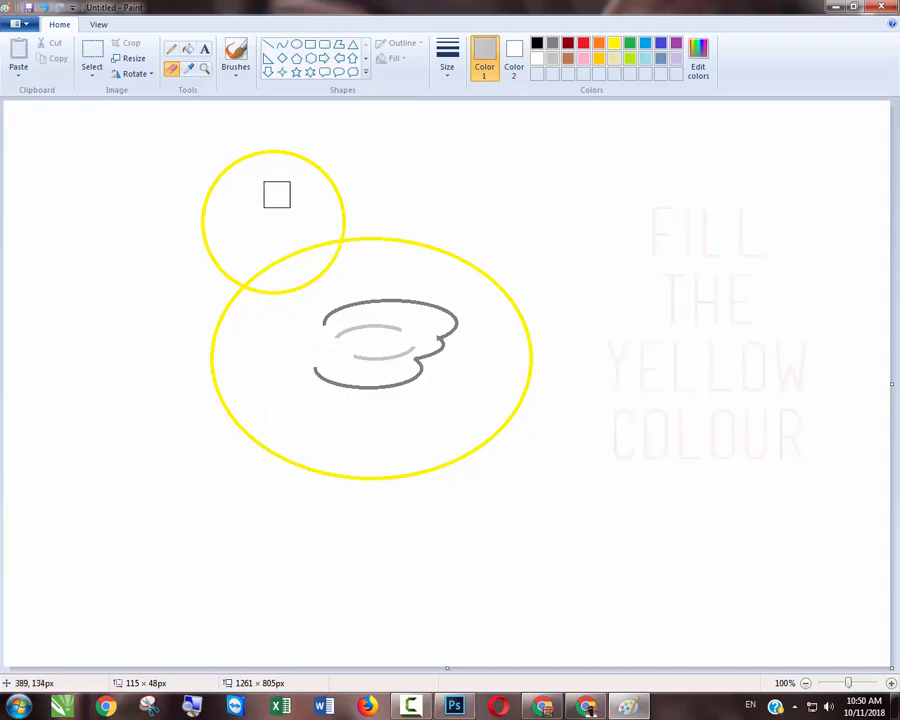
- Fill the head, the head-body overlap and the body with yellow
left_click(188, 51)
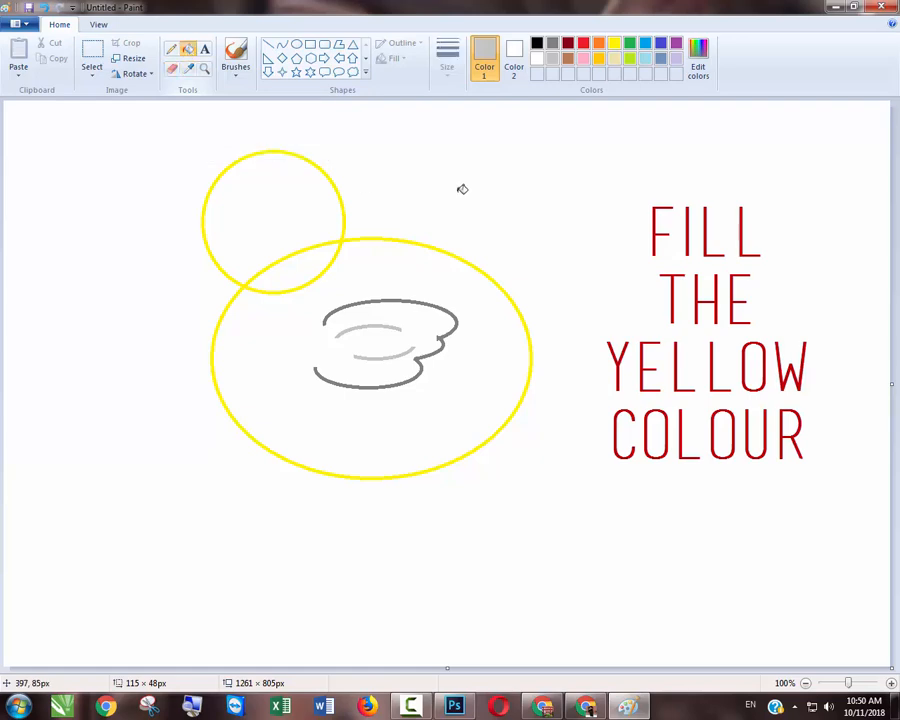
left_click(614, 43)
left_click(285, 239)
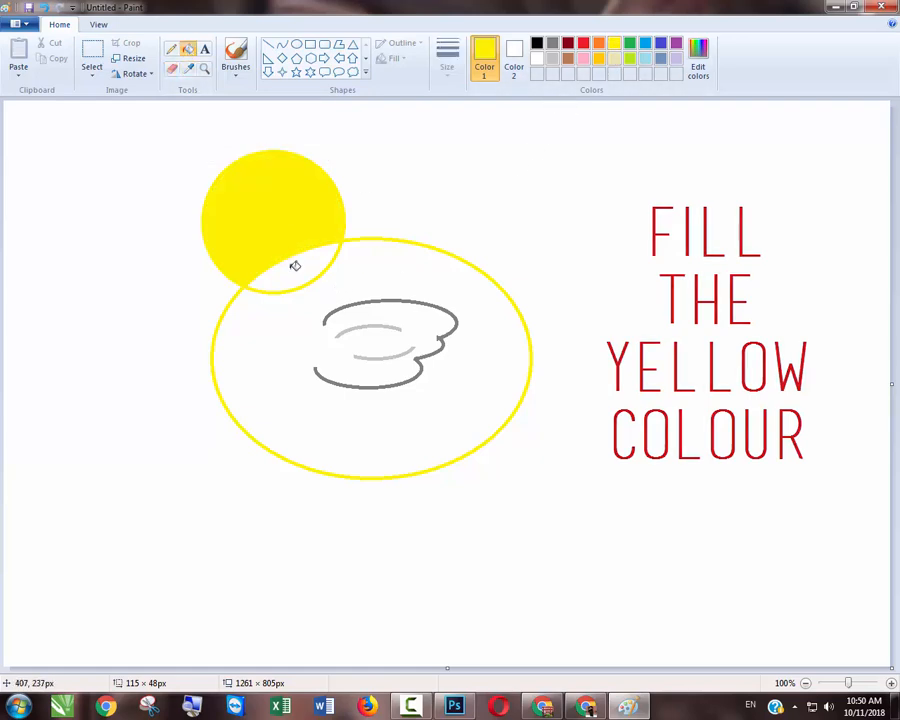
left_click(295, 265)
left_click(420, 277)
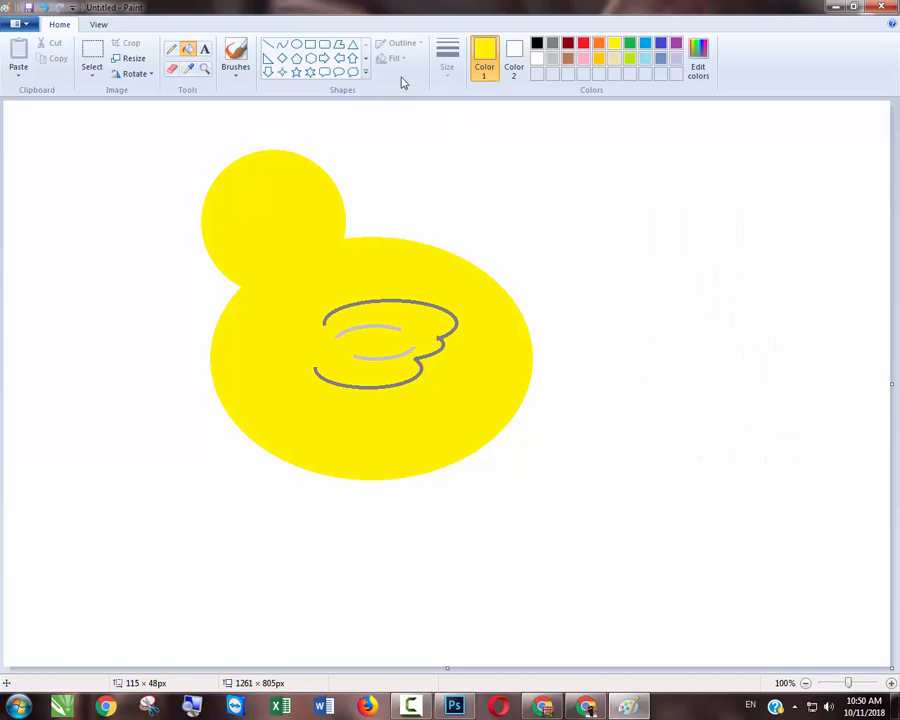
- Draw a small pointed tail with yellow curves at the body's upper right edge and fill it with yellow
left_click(283, 50)
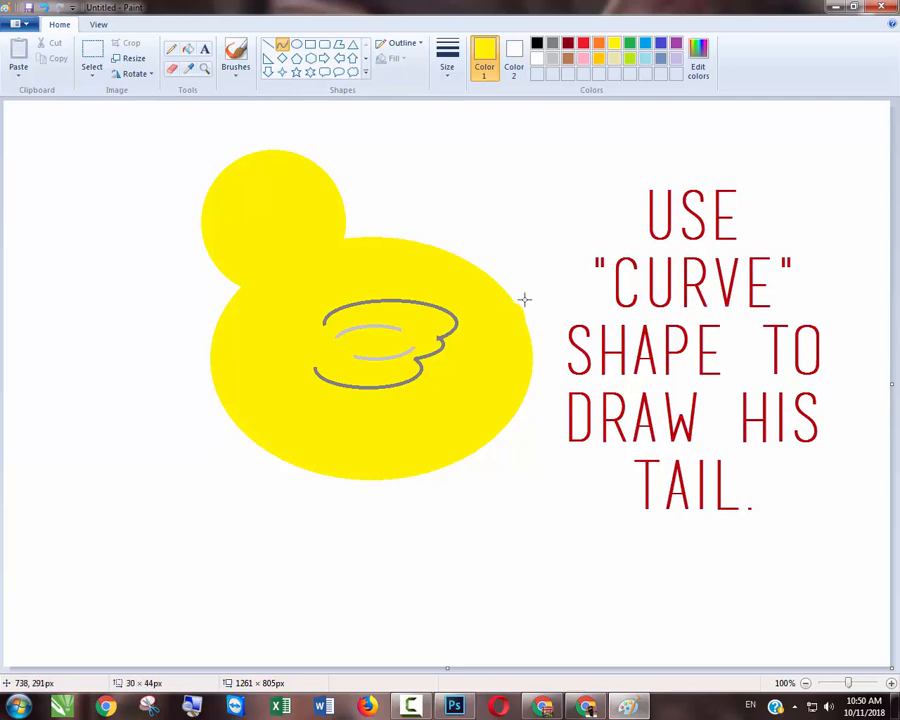
left_click_drag(524, 298, 532, 281)
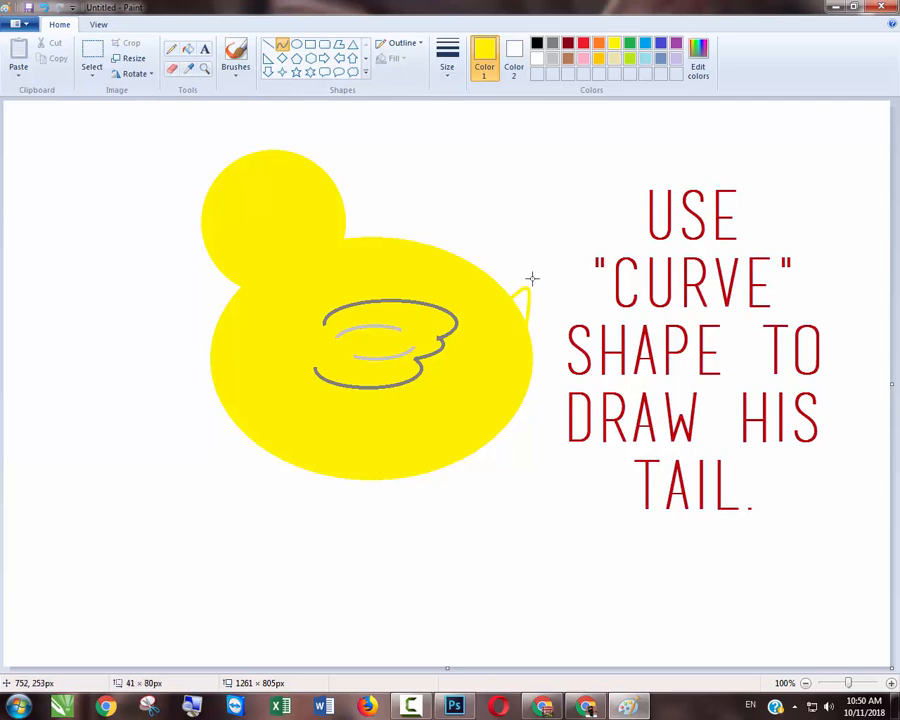
left_click(188, 48)
left_click(523, 302)
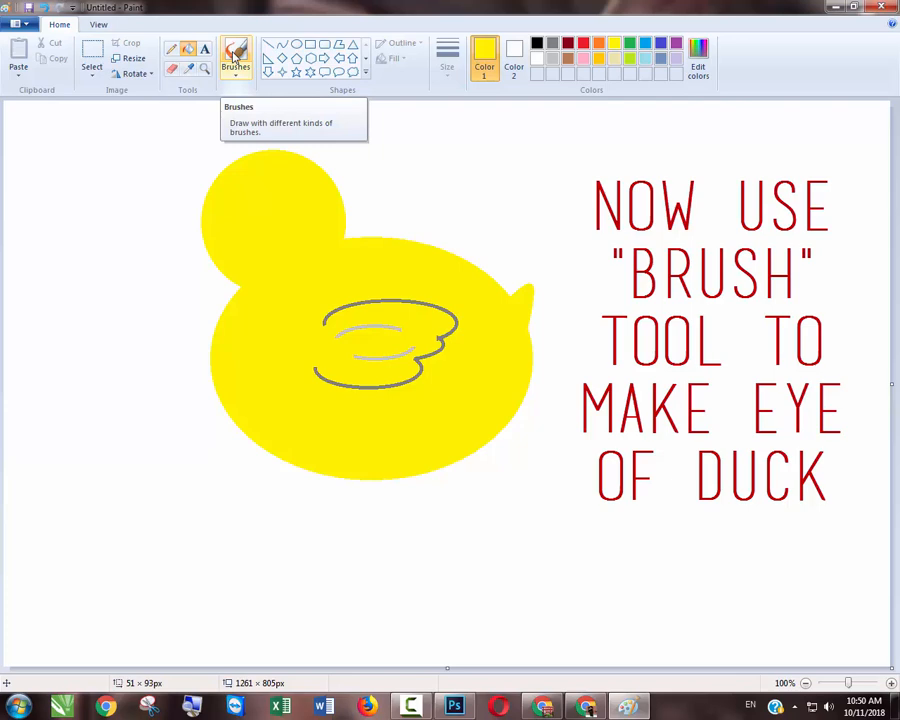
- Paint the duck's eye on the head with the brush as a white dot with a smaller blue pupil on it
left_click(235, 55)
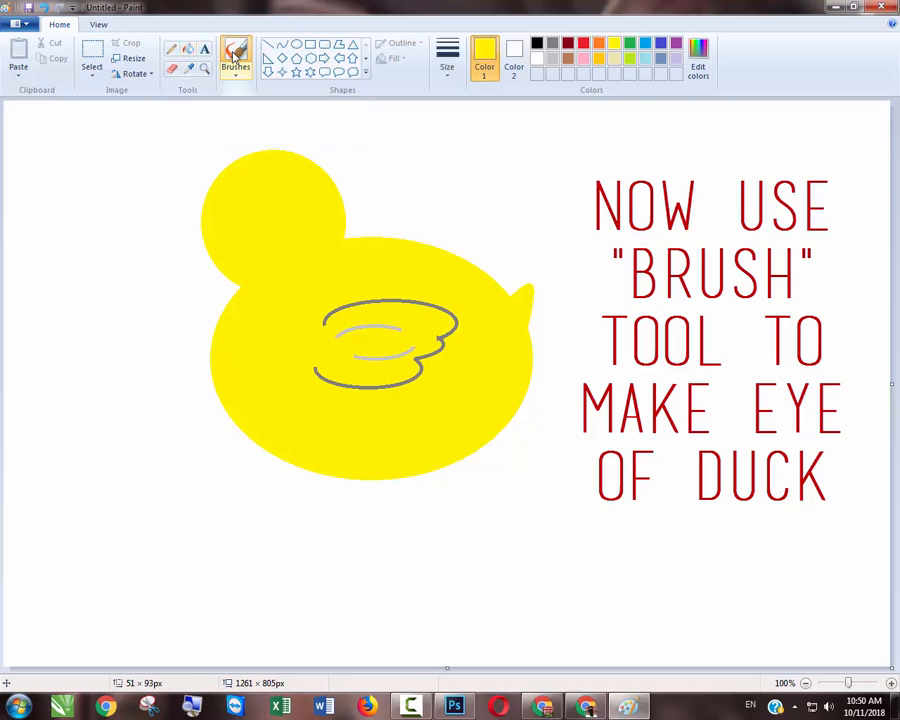
left_click(535, 62)
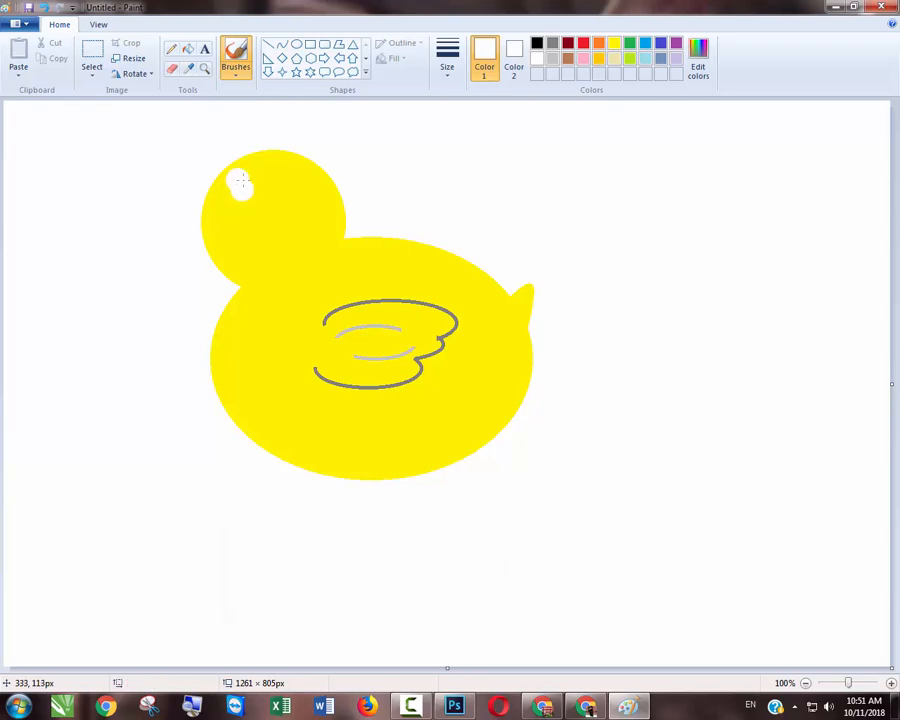
left_click(645, 43)
left_click(240, 195)
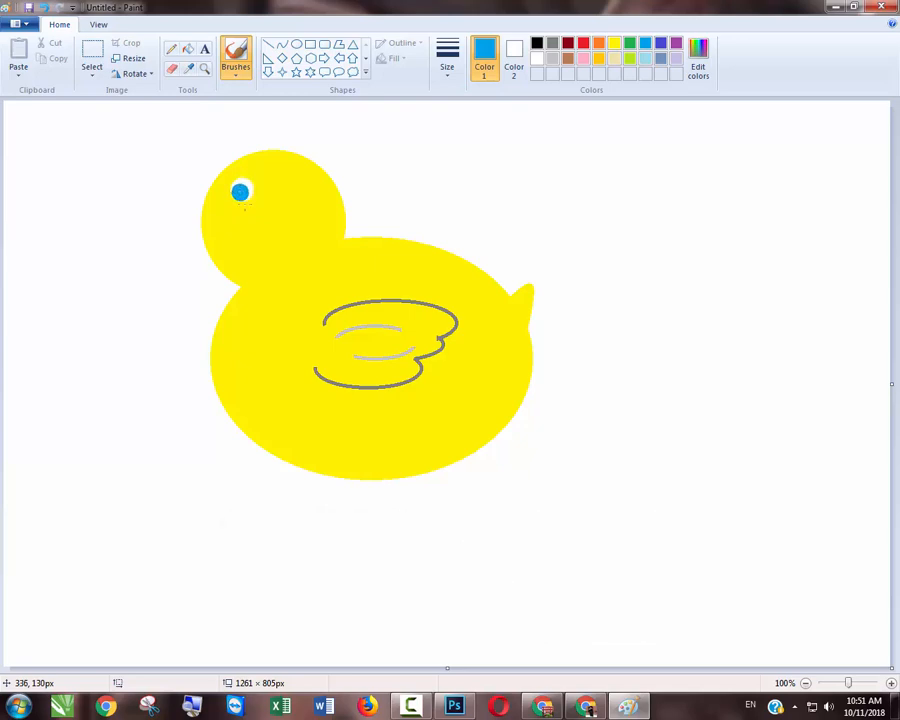
- Draw the beak outline with orange curves on the head's left edge and fill it with orange
left_click(282, 47)
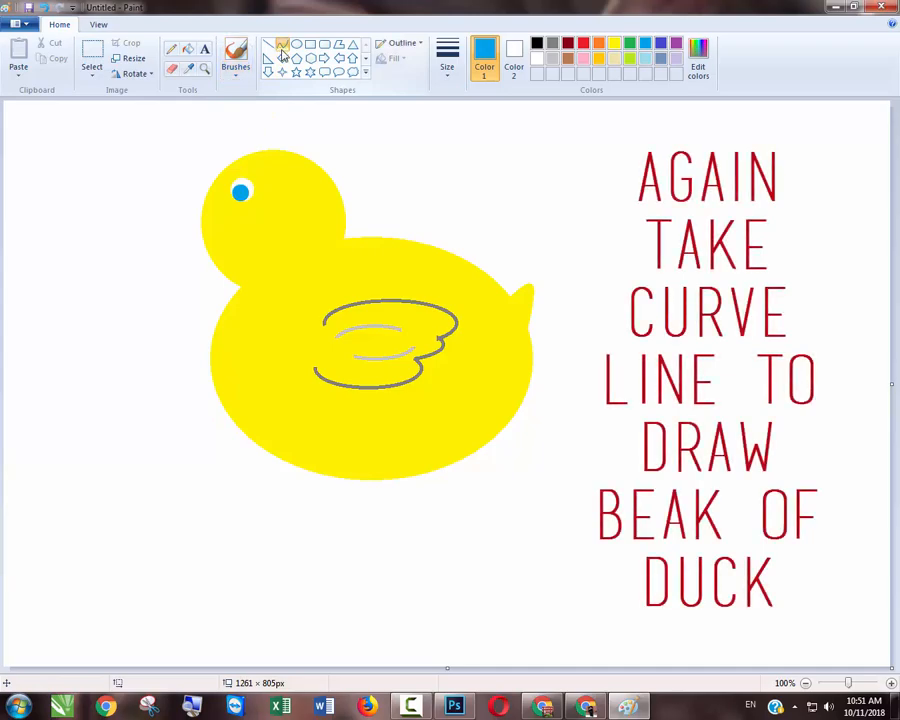
left_click(600, 44)
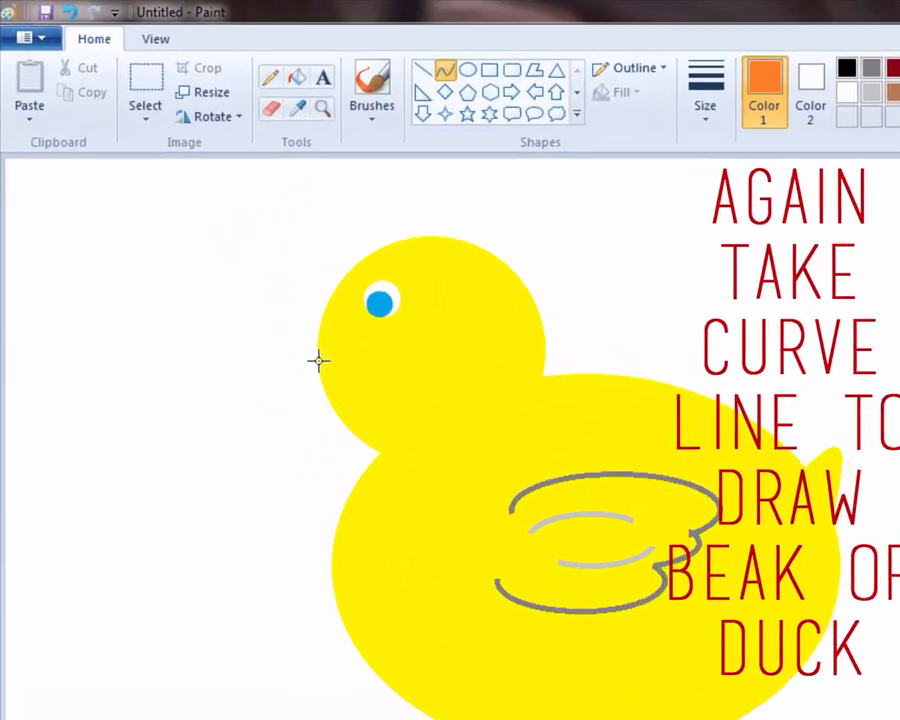
left_click_drag(318, 362, 276, 372)
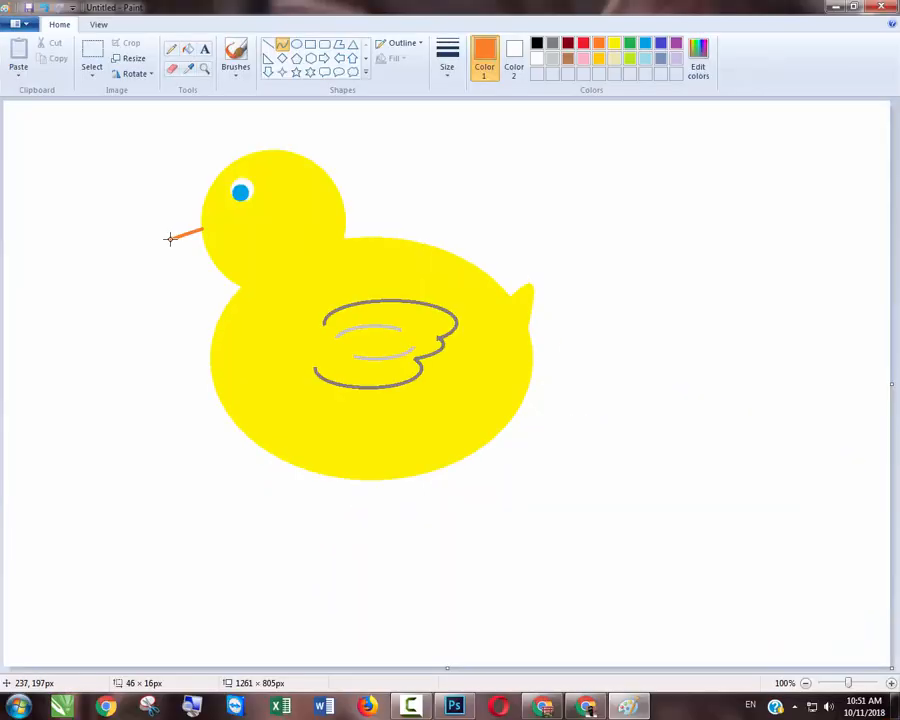
left_click_drag(169, 238, 196, 252)
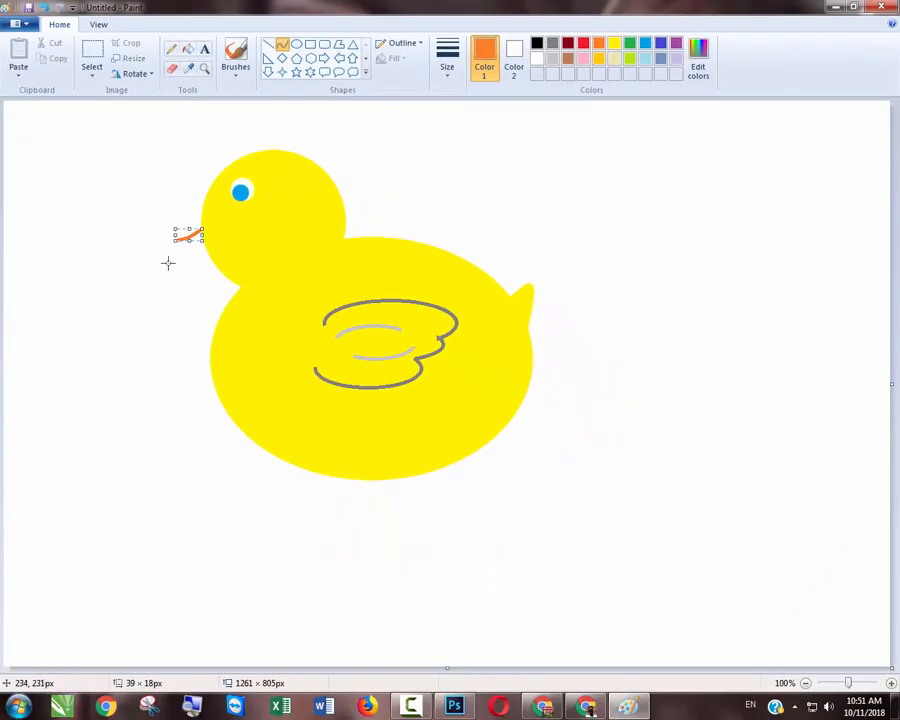
left_click(168, 263)
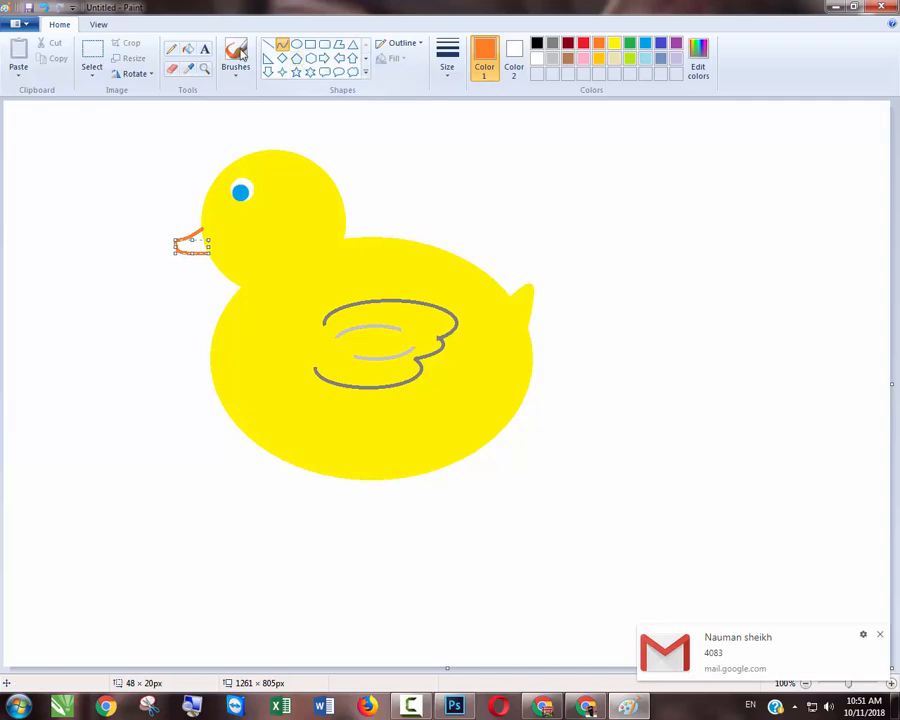
left_click(188, 53)
left_click(192, 245)
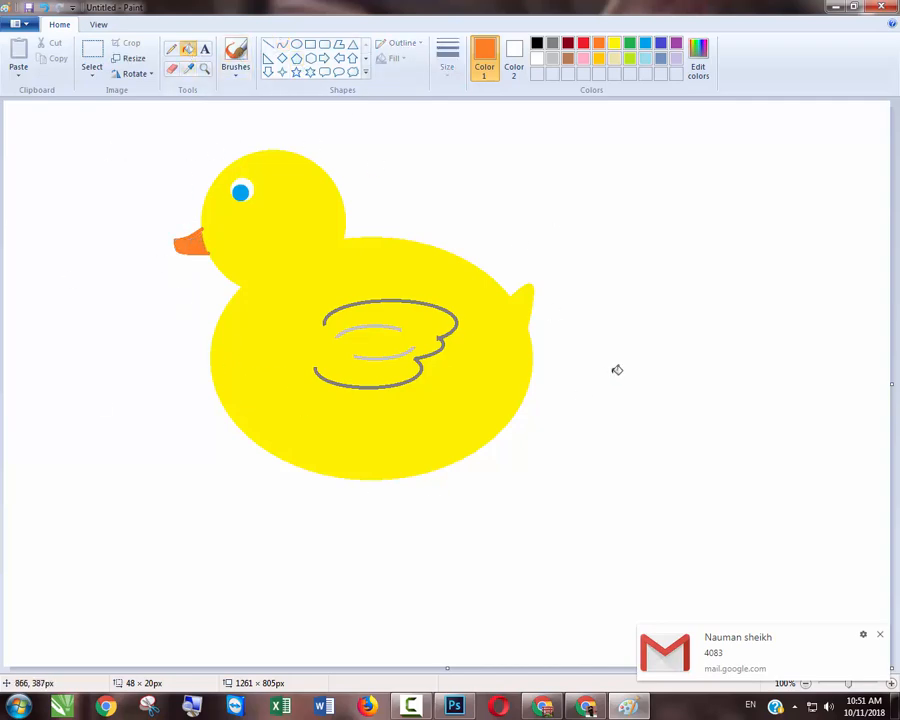
- Draw a blue wavy water line with the Curve tool from the duck's rear to the canvas's right edge, cresting first and then dipping
left_click(282, 44)
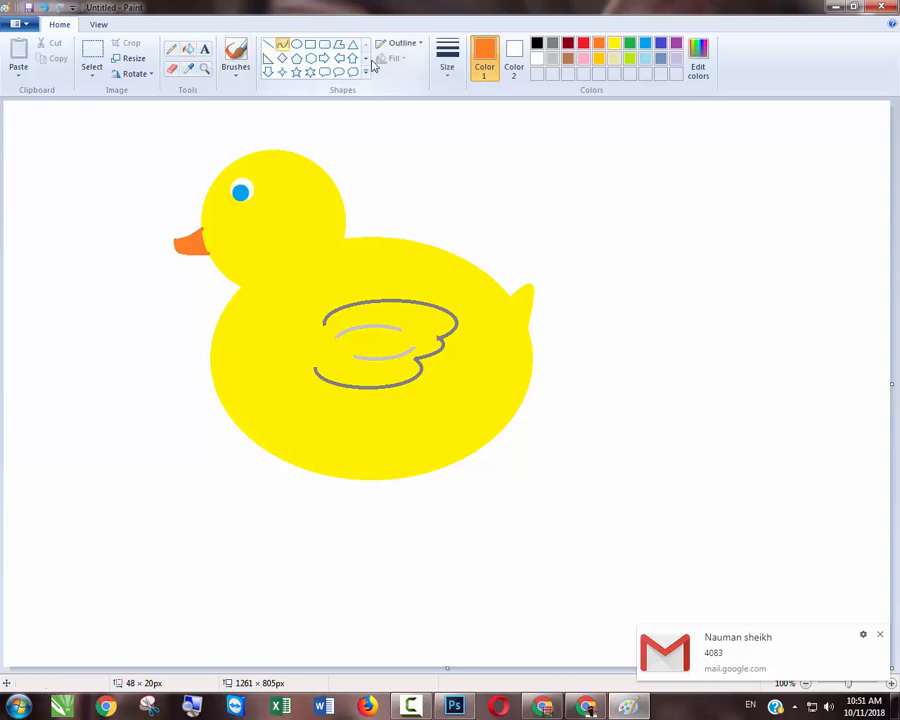
left_click(645, 44)
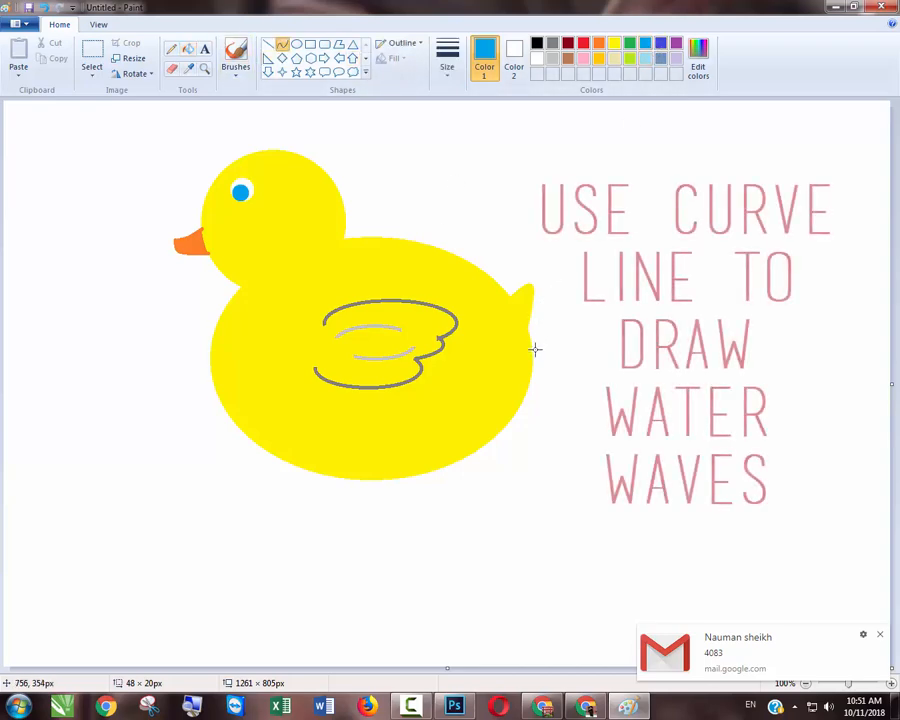
left_click_drag(533, 351, 893, 343)
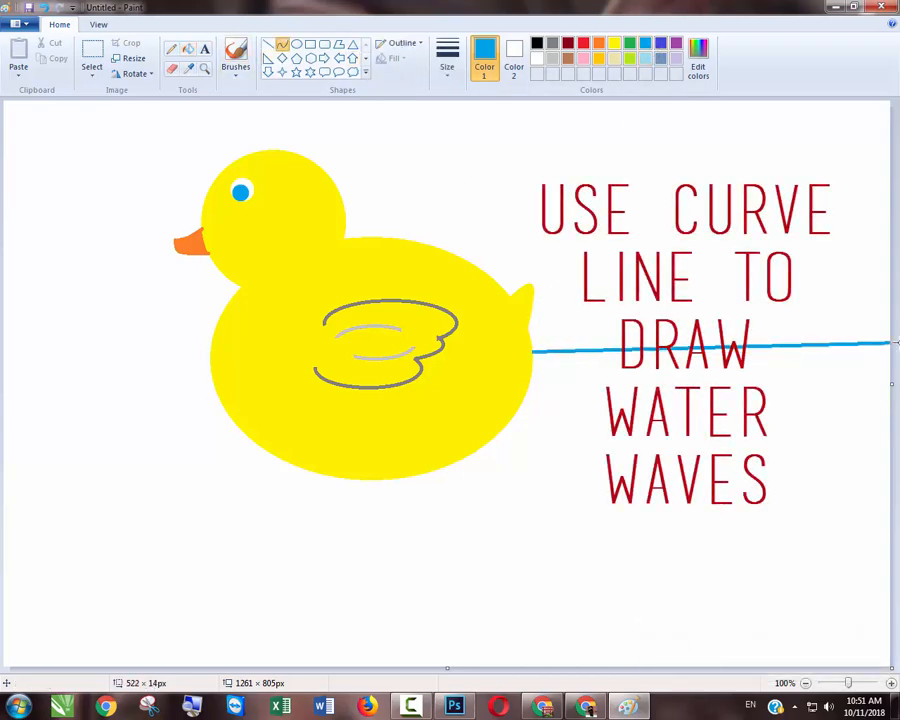
left_click_drag(612, 347, 620, 303)
left_click_drag(781, 337, 780, 396)
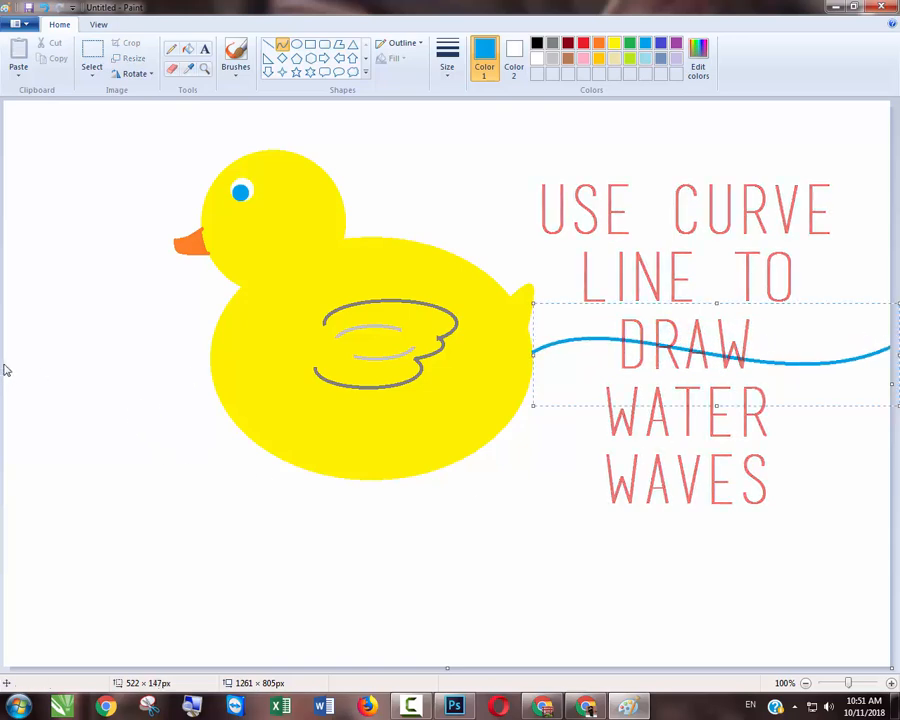
- Draw a blue wavy water line from the canvas's left edge to the duck's breast, about 294 px wide, cresting first and then dipping
left_click_drag(4, 364, 210, 363)
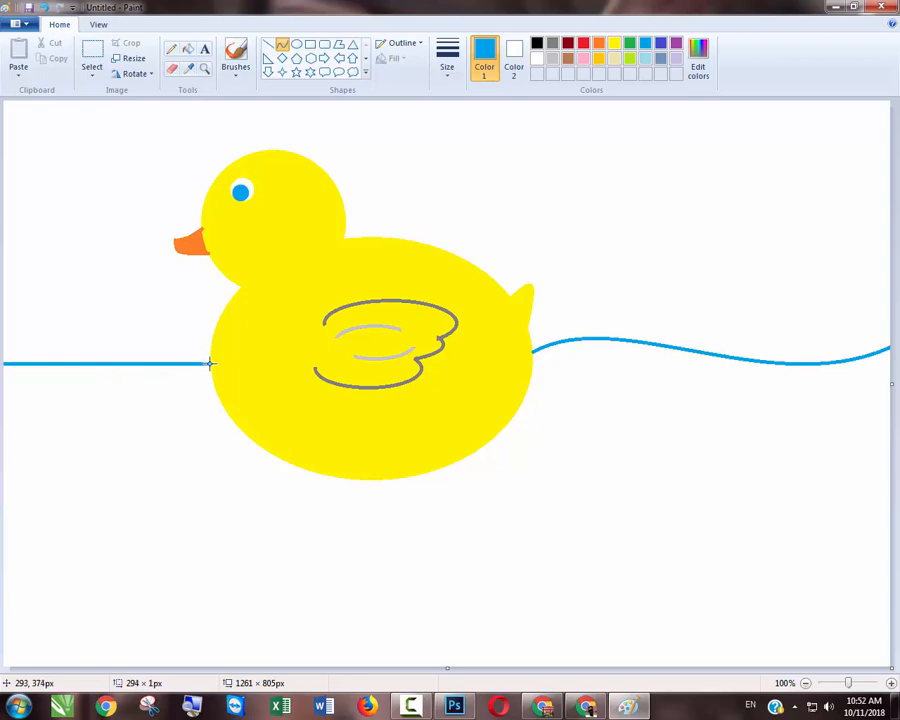
left_click_drag(58, 362, 55, 326)
left_click_drag(169, 372, 174, 401)
- Draw two blue wavy lines about 275 px wide, one below and in front of the duck and one beneath its body
mouse_move(62, 508)
left_mouse_down()
mouse_move(233, 480)
mouse_move(253, 498)
left_mouse_up()
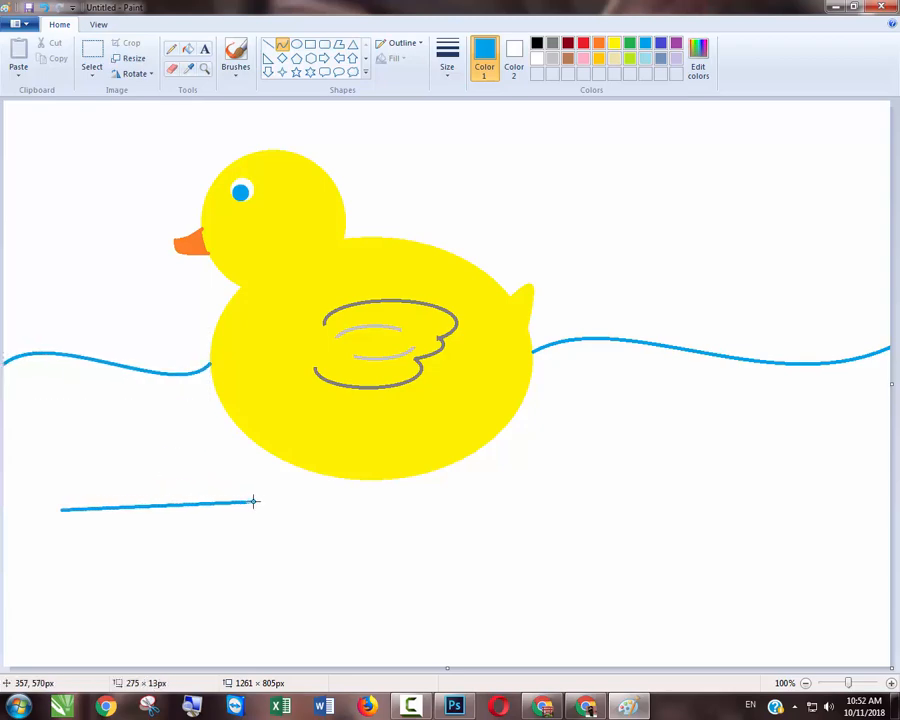
left_click_drag(141, 462, 145, 485)
left_click_drag(212, 532, 220, 561)
left_click_drag(313, 543, 507, 524)
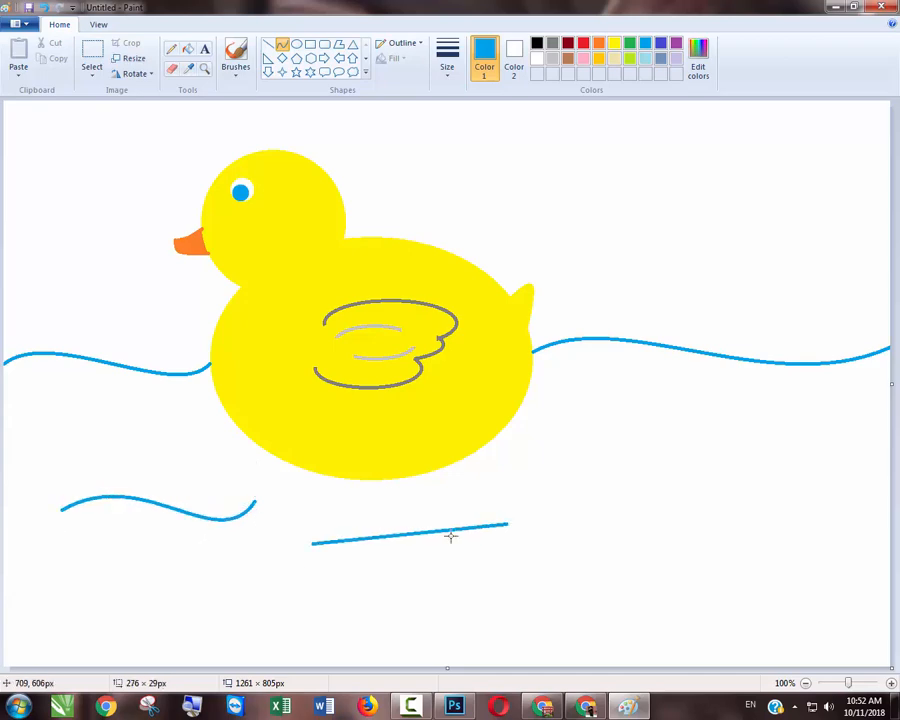
left_click_drag(371, 533, 378, 503)
left_click_drag(458, 543, 460, 557)
- Draw two short blue wavy lines near the canvas's lower edge, the one farther right about 108 px wide
left_click_drag(212, 641, 347, 636)
left_click_drag(233, 626, 239, 601)
left_click_drag(298, 635, 304, 656)
mouse_move(511, 603)
left_mouse_down()
mouse_move(587, 598)
mouse_move(529, 576)
left_mouse_up()
left_click_drag(568, 616, 566, 622)
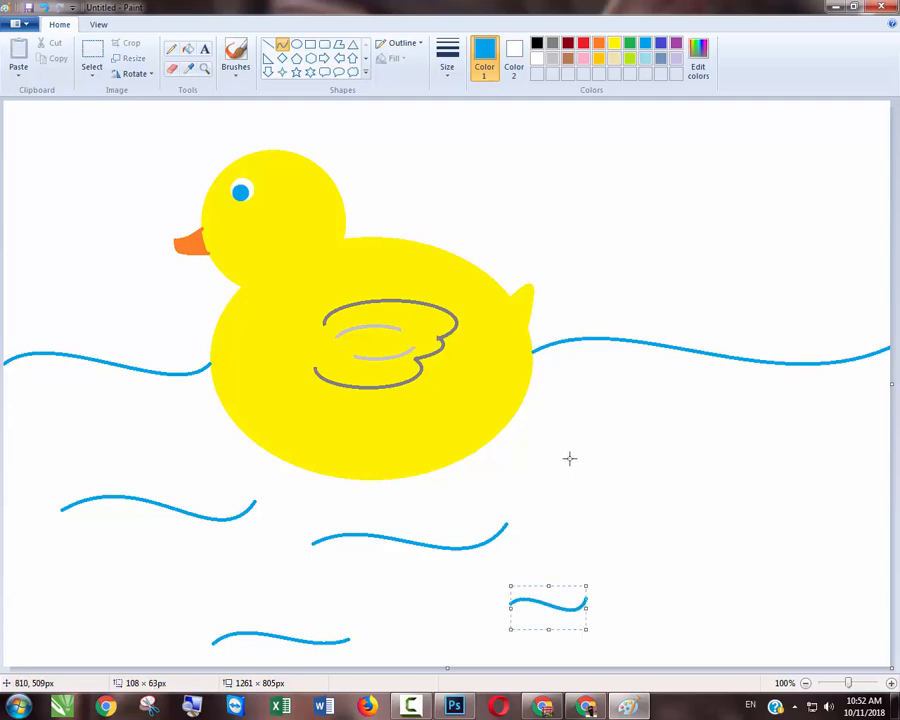
- Draw two blue wavy lines in the water behind the duck, the upper about 287 px and the lower about 251 px wide
left_click_drag(569, 458, 770, 452)
left_click_drag(621, 434, 626, 414)
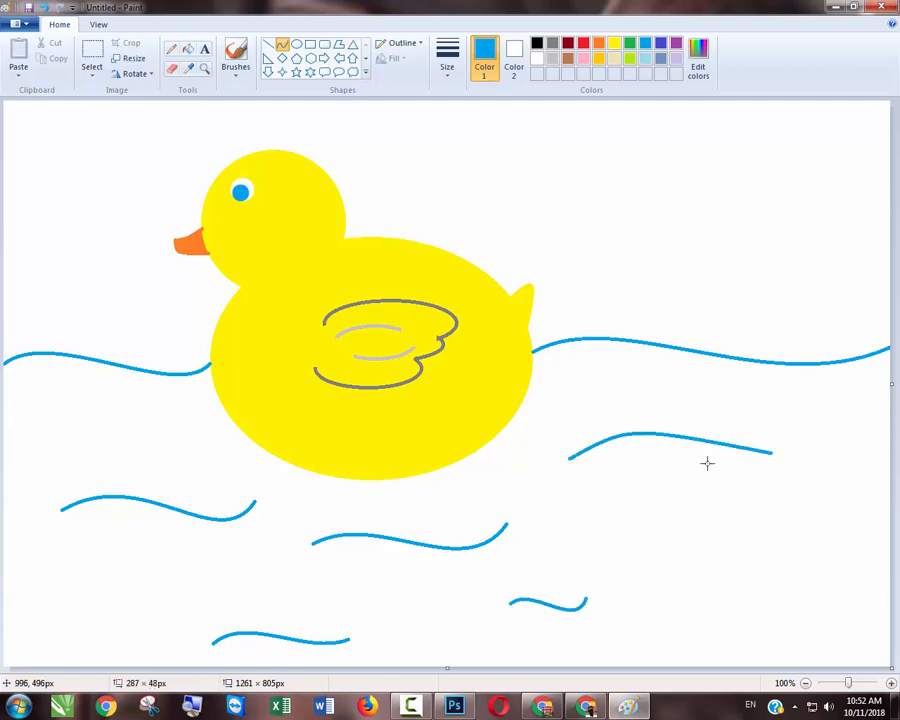
left_click_drag(707, 463, 709, 488)
left_click_drag(669, 577, 845, 569)
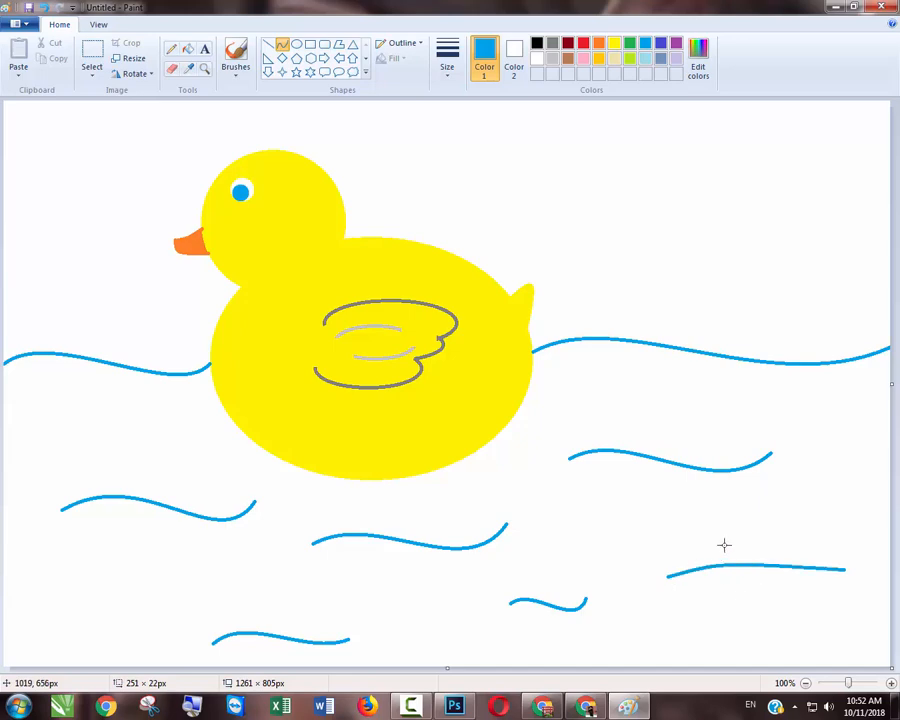
left_click_drag(724, 545, 725, 547)
left_click_drag(783, 587, 784, 589)
- Draw four short wavy lines: in the canvas's lower right corner, near its right edge below the water line, and beside the duck's rear and breast
left_click_drag(760, 639, 865, 641)
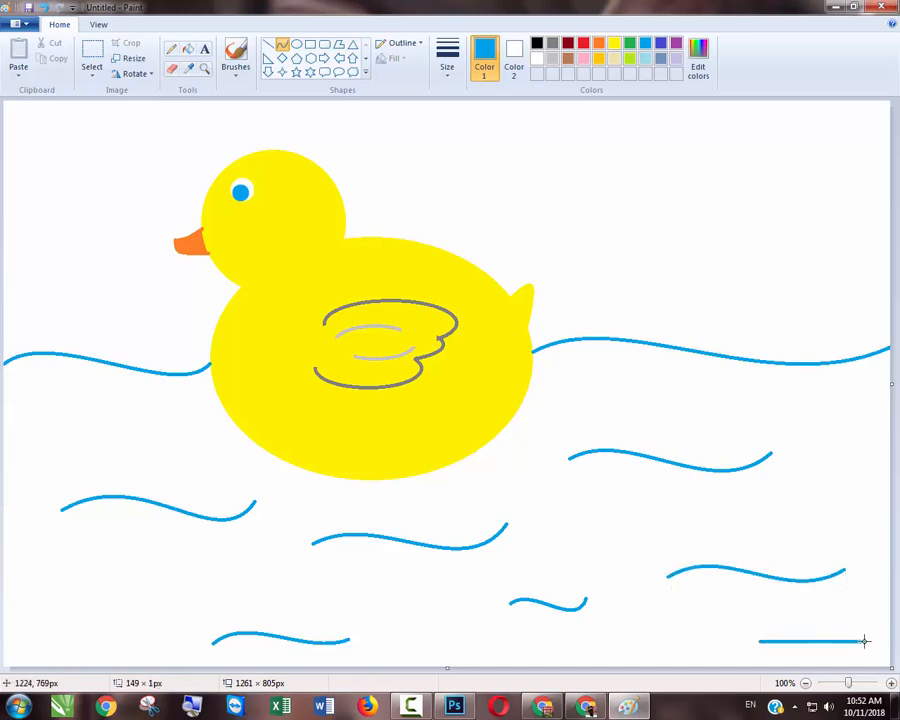
left_click_drag(786, 640, 787, 620)
left_click_drag(836, 641, 840, 656)
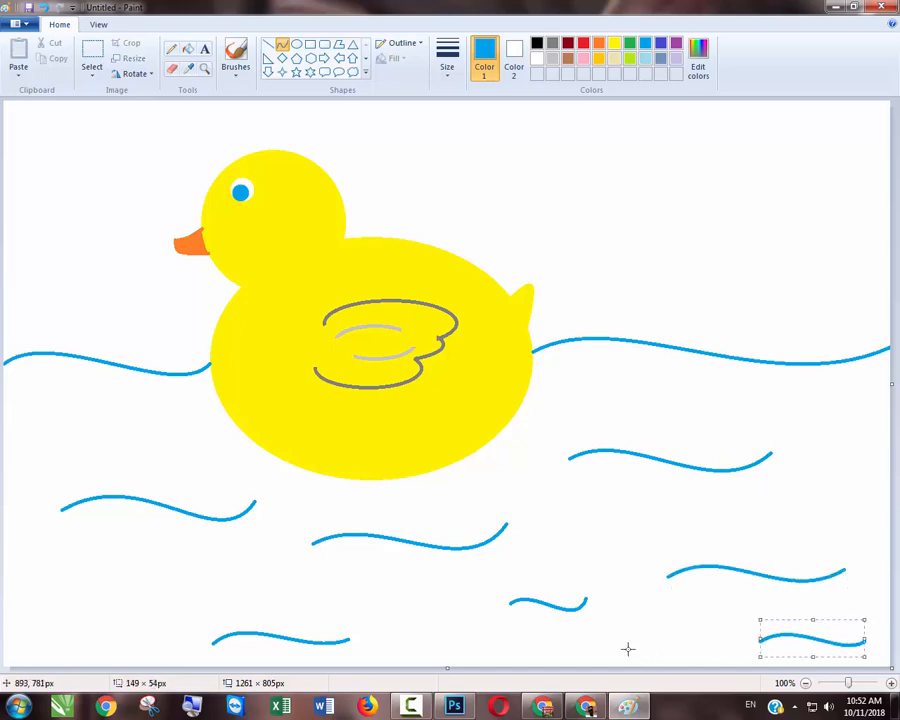
mouse_move(818, 417)
left_mouse_down()
mouse_move(858, 411)
mouse_move(828, 402)
mouse_move(849, 427)
left_mouse_up()
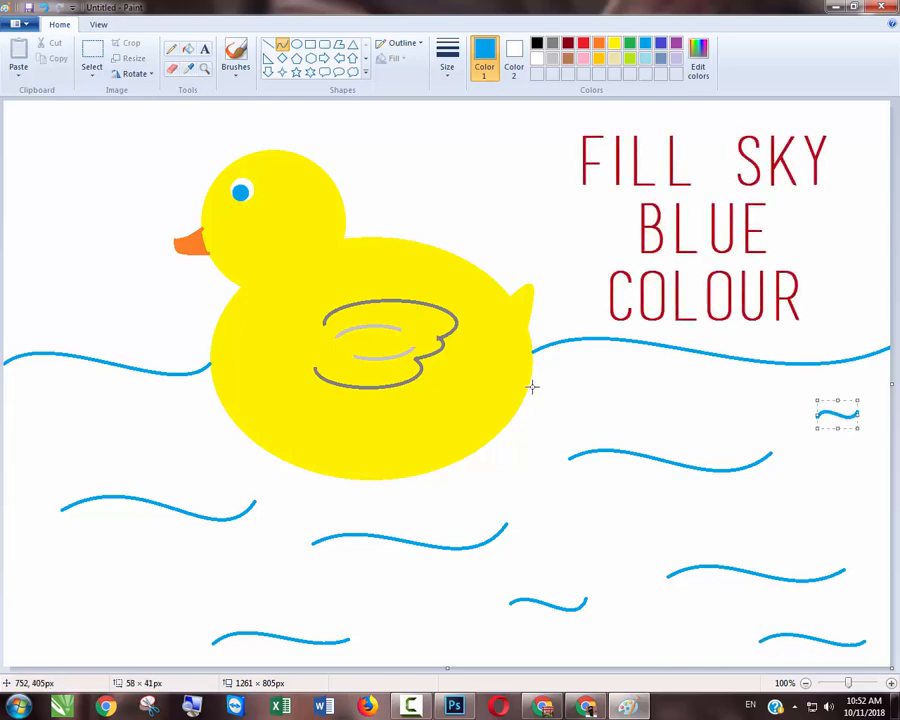
mouse_move(527, 391)
left_mouse_down()
mouse_move(598, 390)
mouse_move(588, 418)
left_mouse_up()
mouse_move(231, 431)
left_mouse_down()
mouse_move(161, 436)
mouse_move(170, 424)
mouse_move(219, 454)
left_mouse_up()
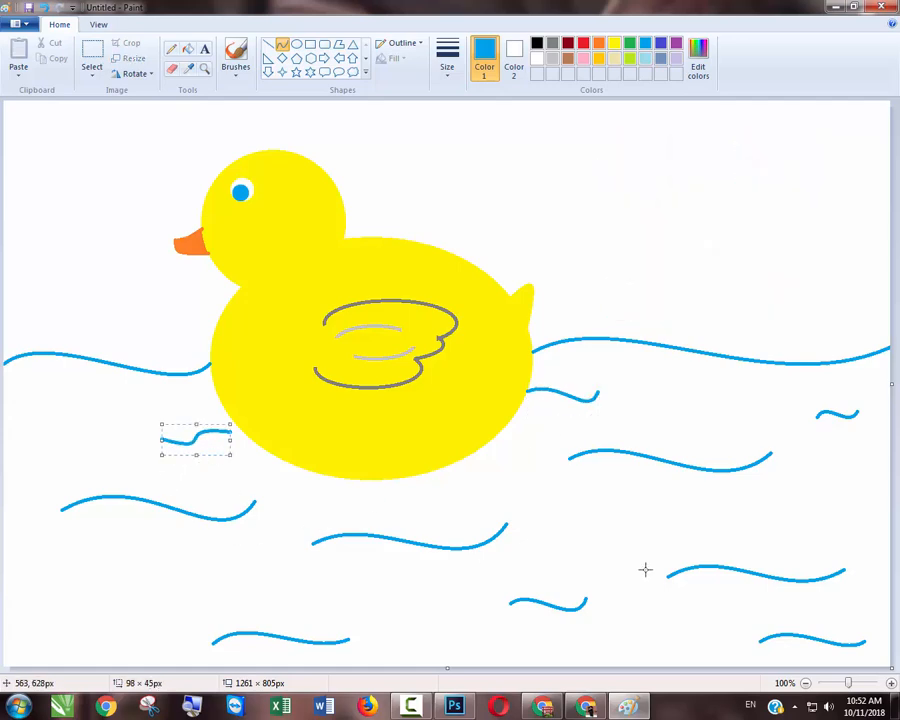
- Fill the water area below the wavy water line with light sky blue
left_click(189, 48)
left_click(645, 58)
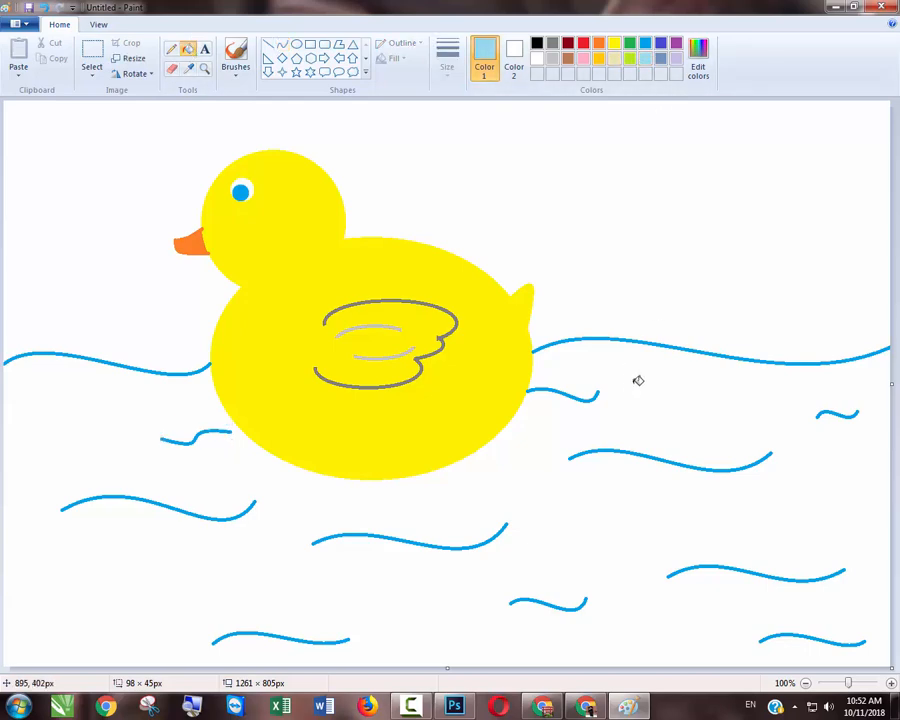
left_click(638, 381)
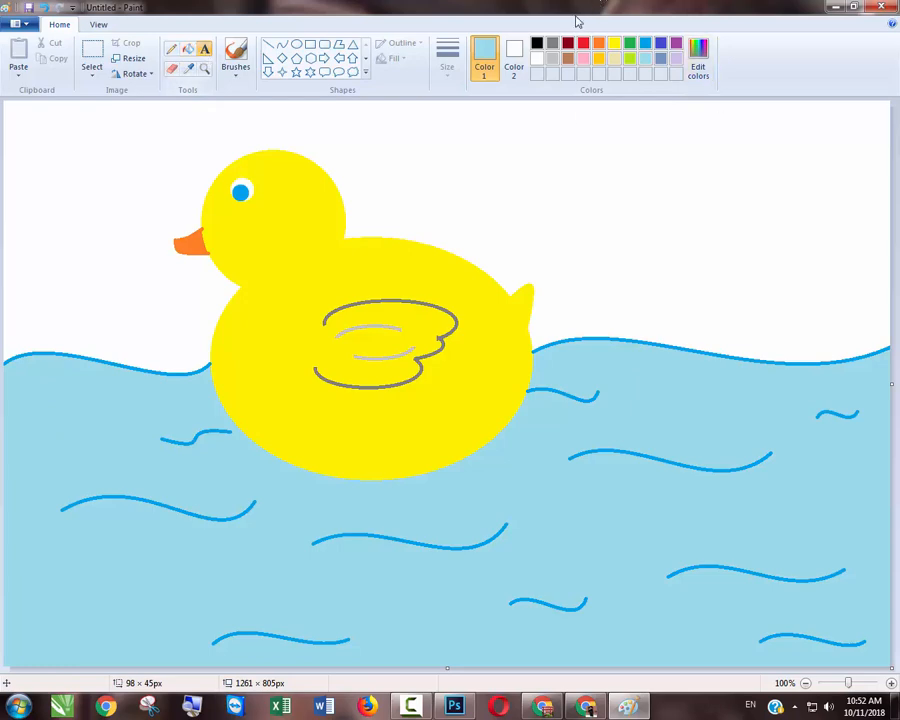
- Add the text "Duck" in light sky blue to the white sky behind the duck's head and set its font size to 72
left_click(599, 132)
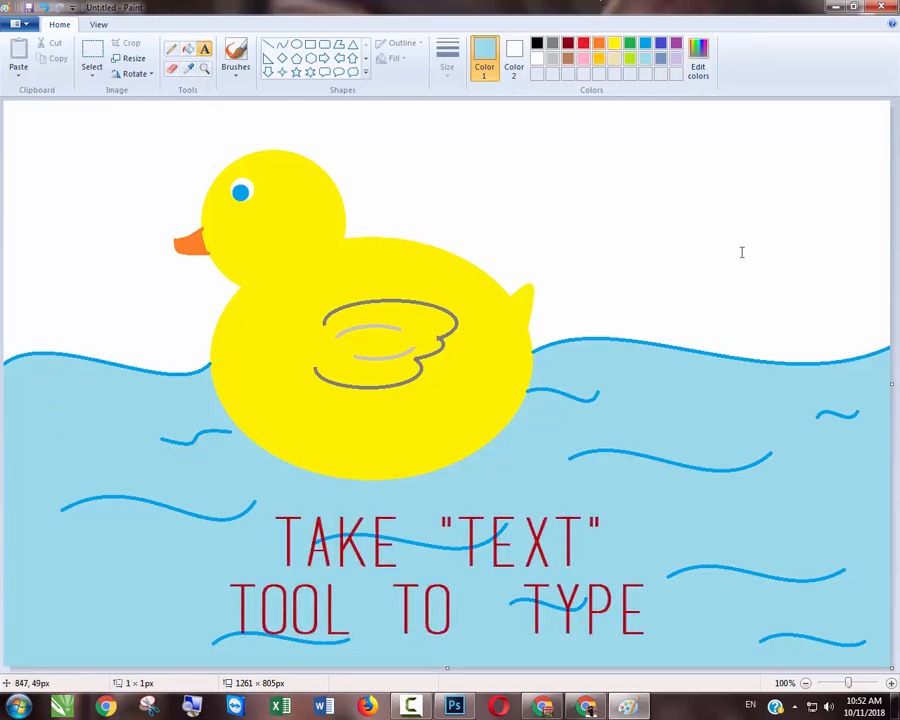
type("Duck")
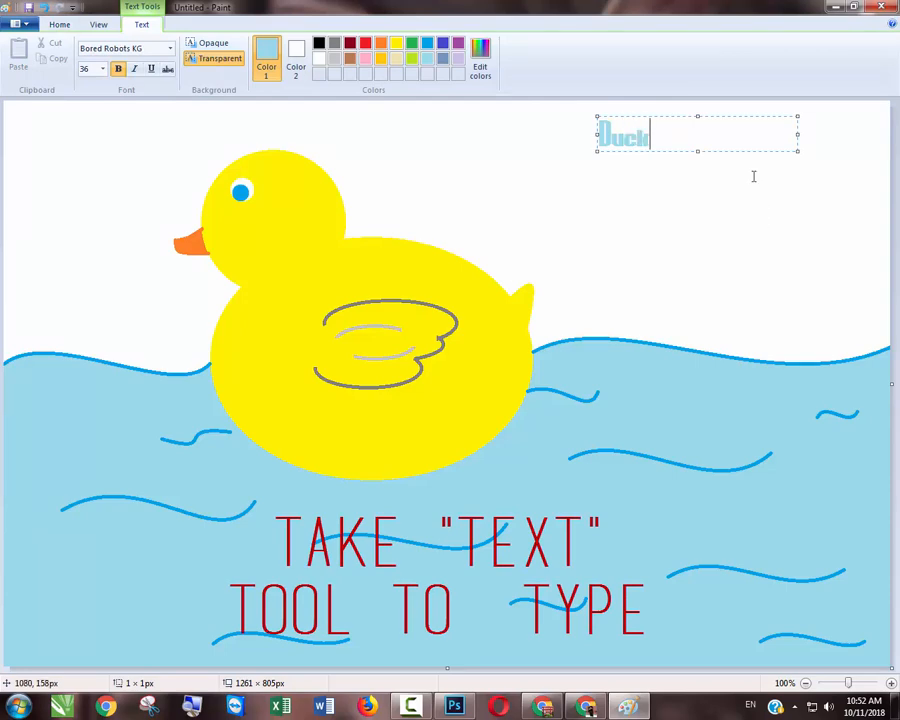
left_click_drag(699, 135, 468, 149)
left_click(101, 68)
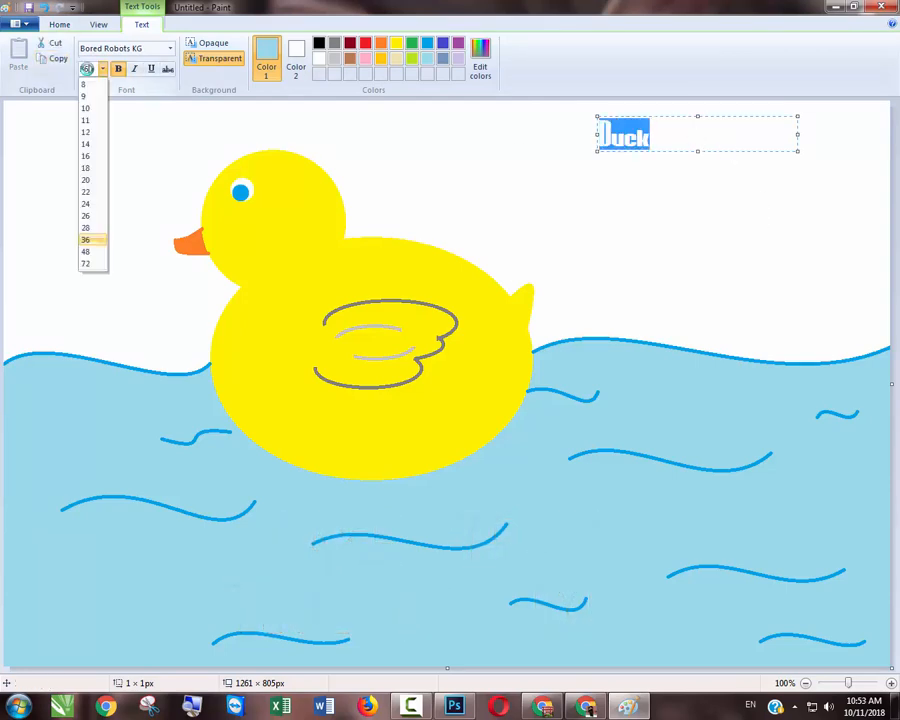
left_click(86, 263)
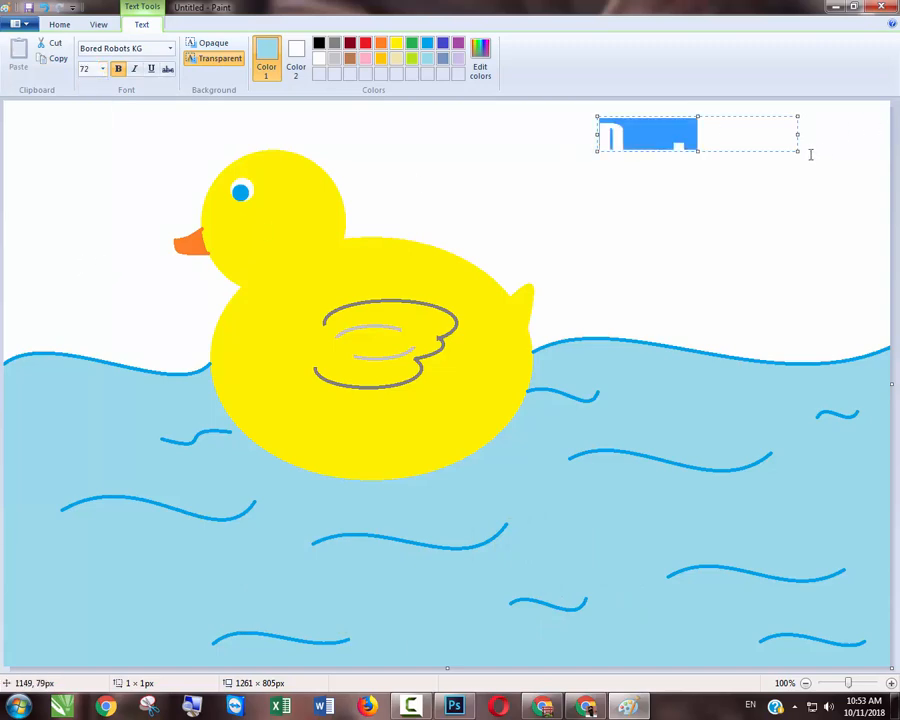
- Enlarge the "Duck" text box to about 319 × 149 px so the whole word fits, and place the text on the canvas
left_click_drag(797, 152, 818, 217)
left_click(748, 170)
left_click_drag(748, 170, 580, 174)
left_click(716, 212)
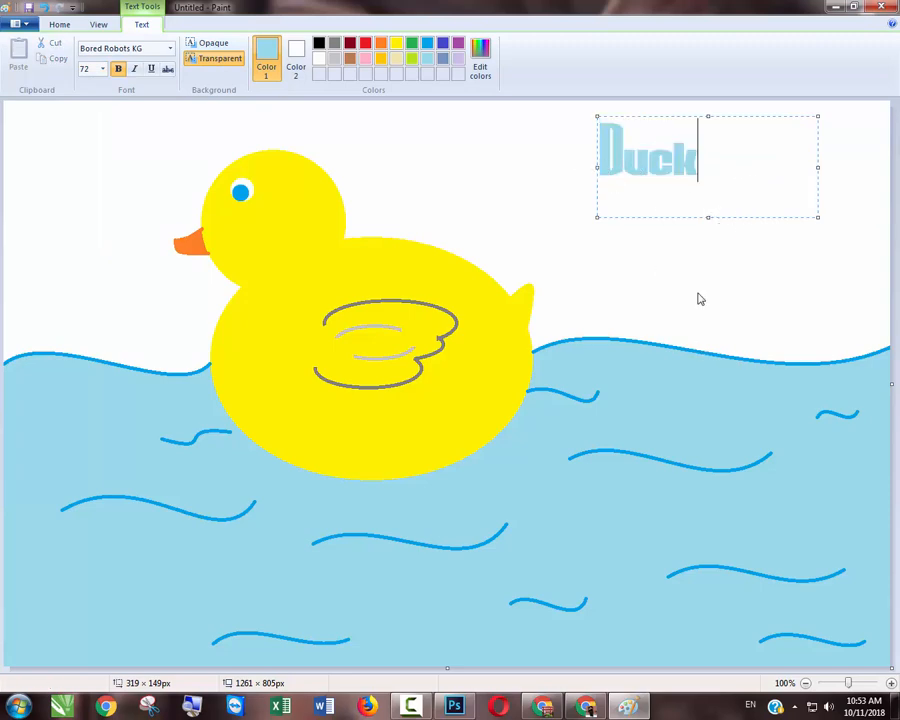
left_click(704, 254)
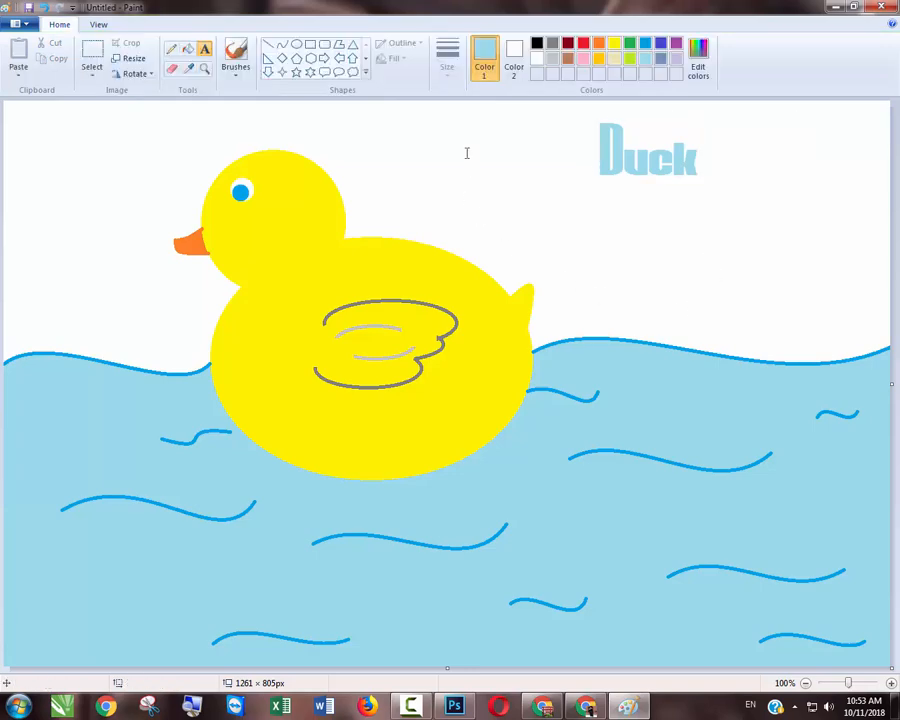
- Add the red text "Thank You For Watching!" below the word "Duck", with "Watching!" on a second line
left_click(583, 43)
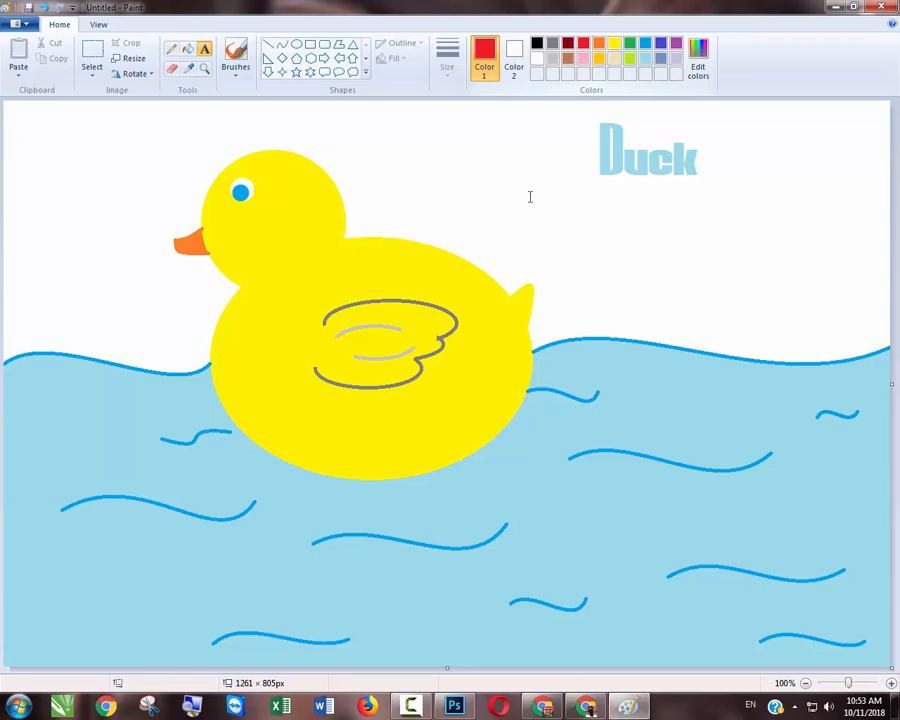
left_click(580, 208)
type("Thank")
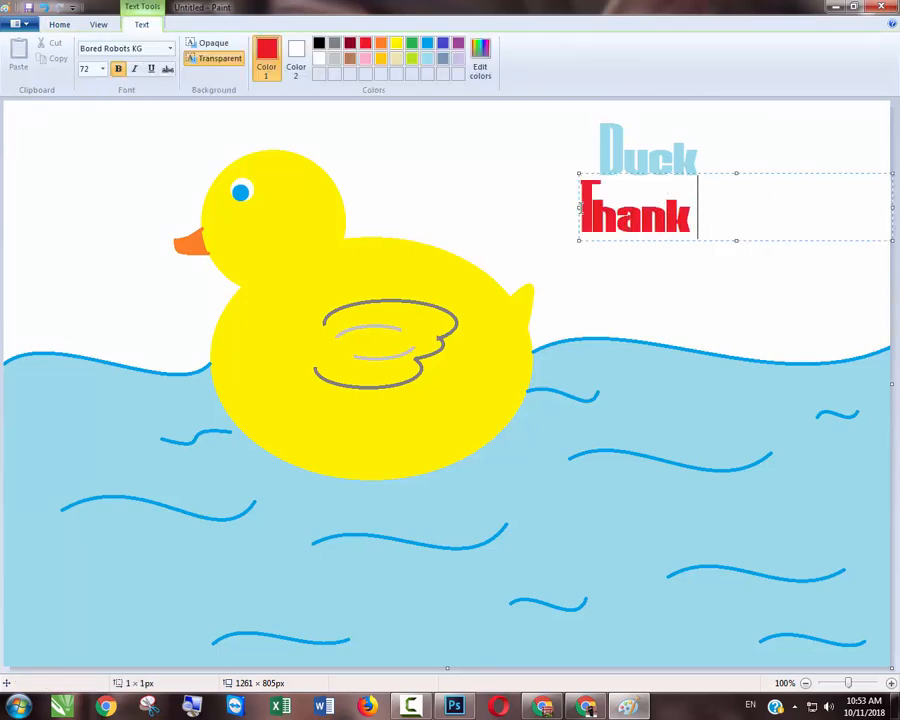
type(" You")
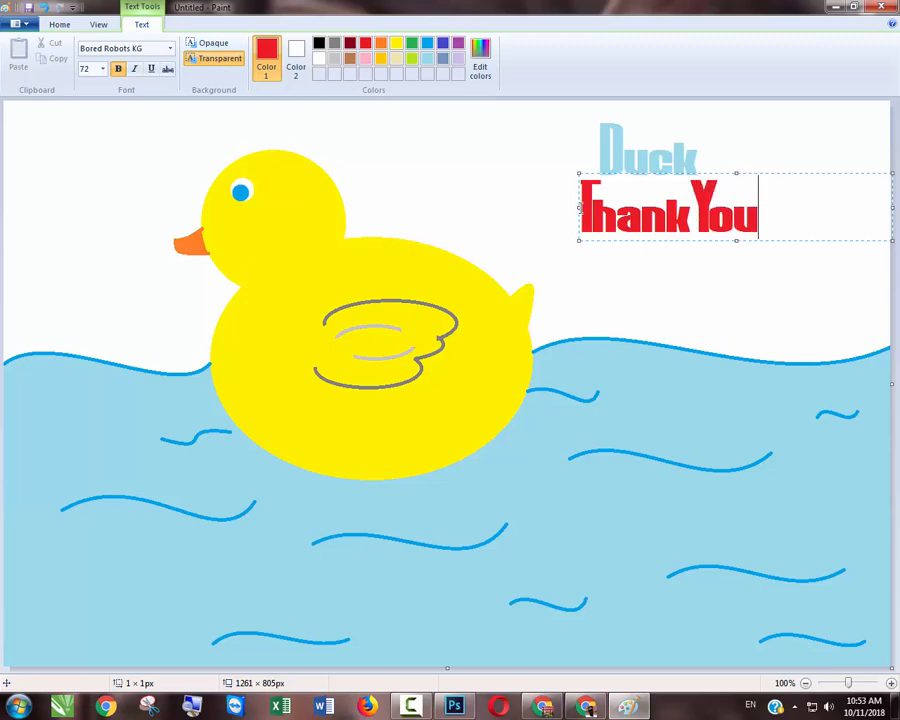
type(" For")
key("Return")
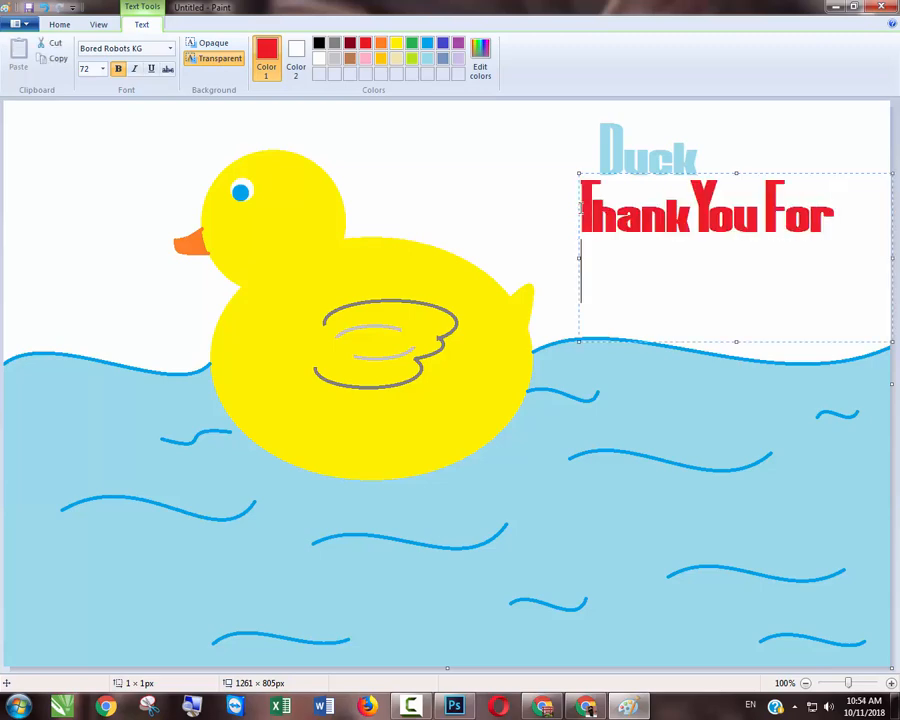
type("Wat")
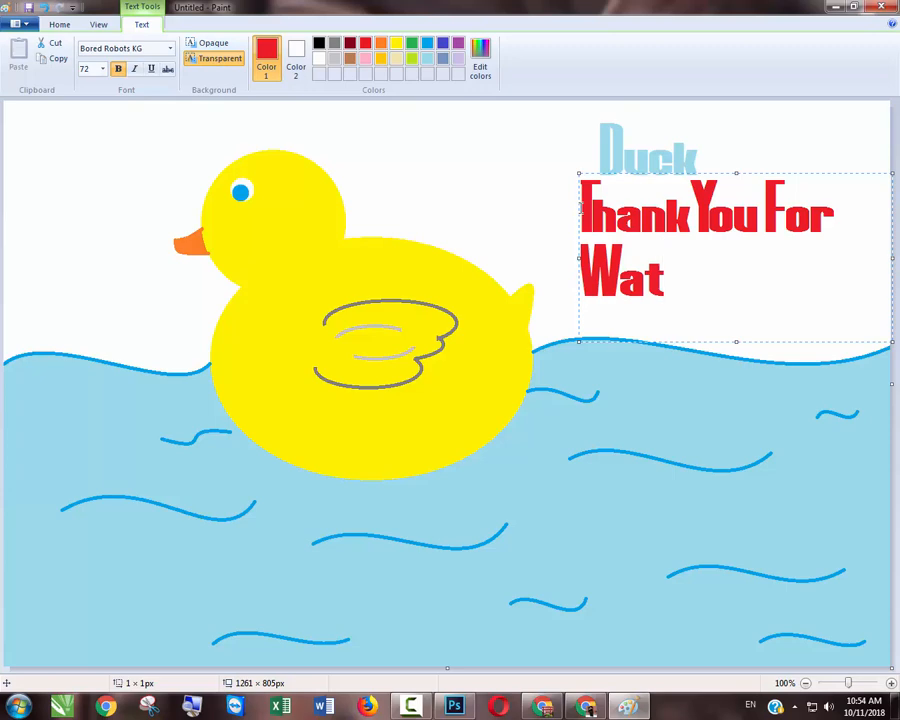
type("ching!")
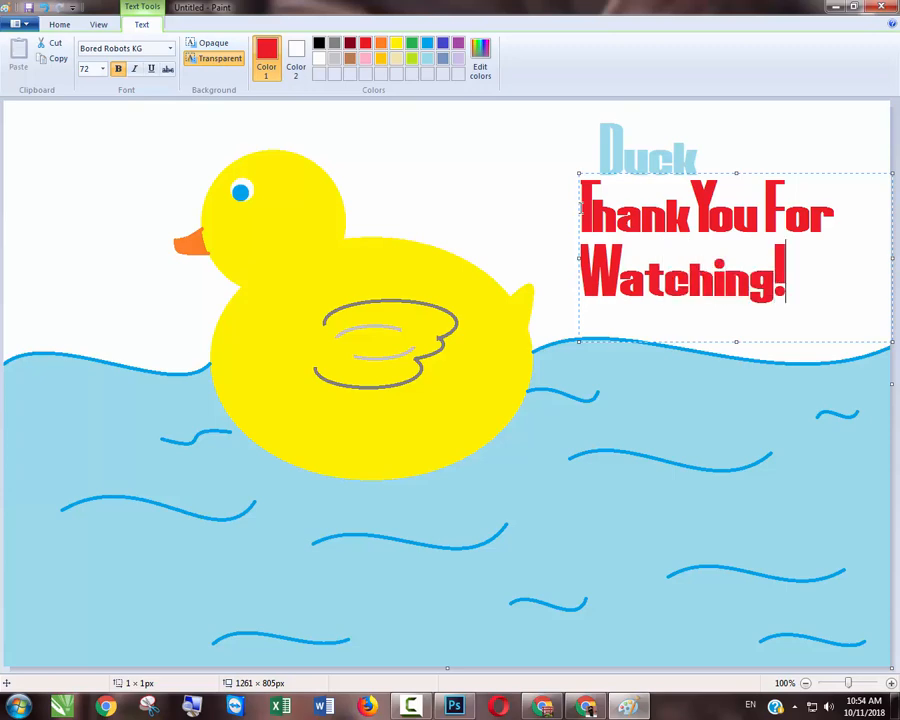